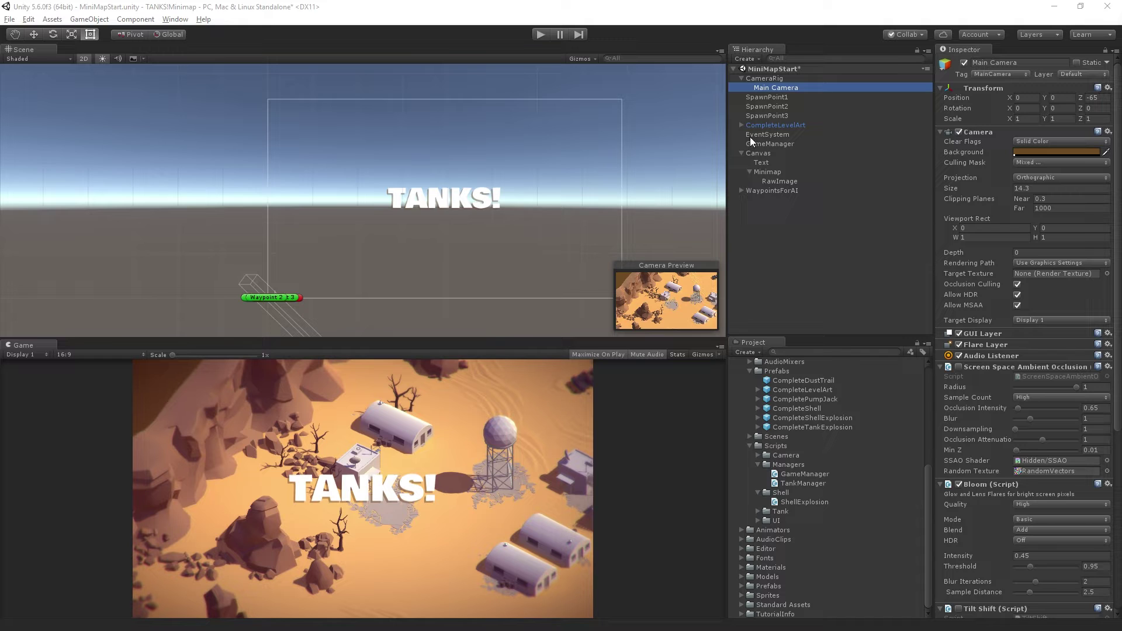
# Add a UI Image under Minimap named MinimapMask, using the round ImageMask sprite as its source.
pyautogui.click(785, 172)
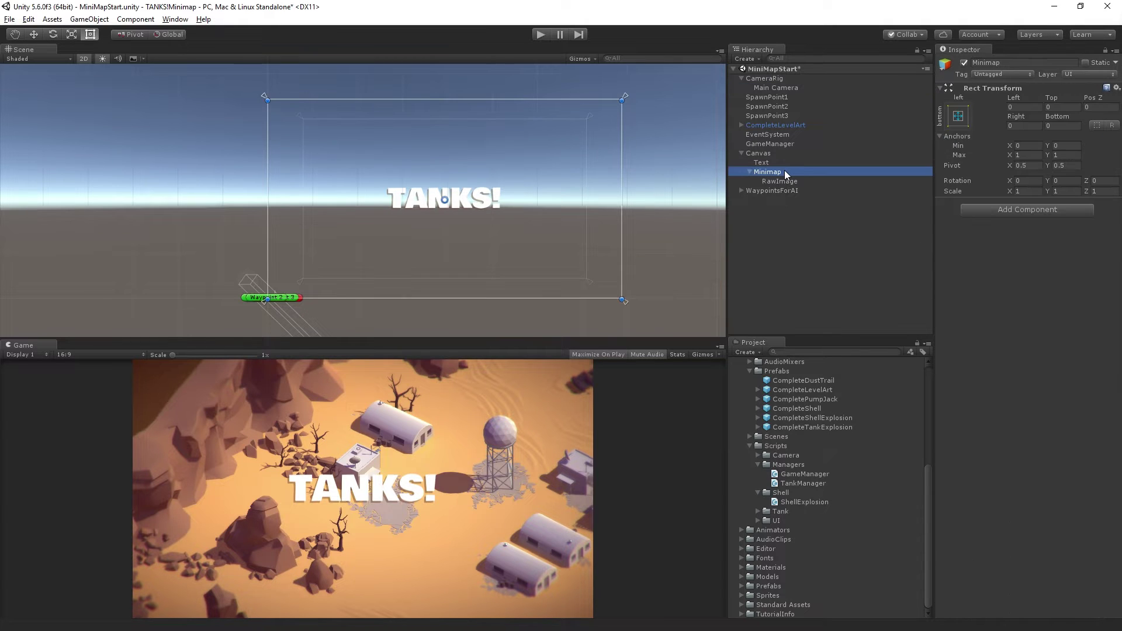
pyautogui.rightClick(785, 172)
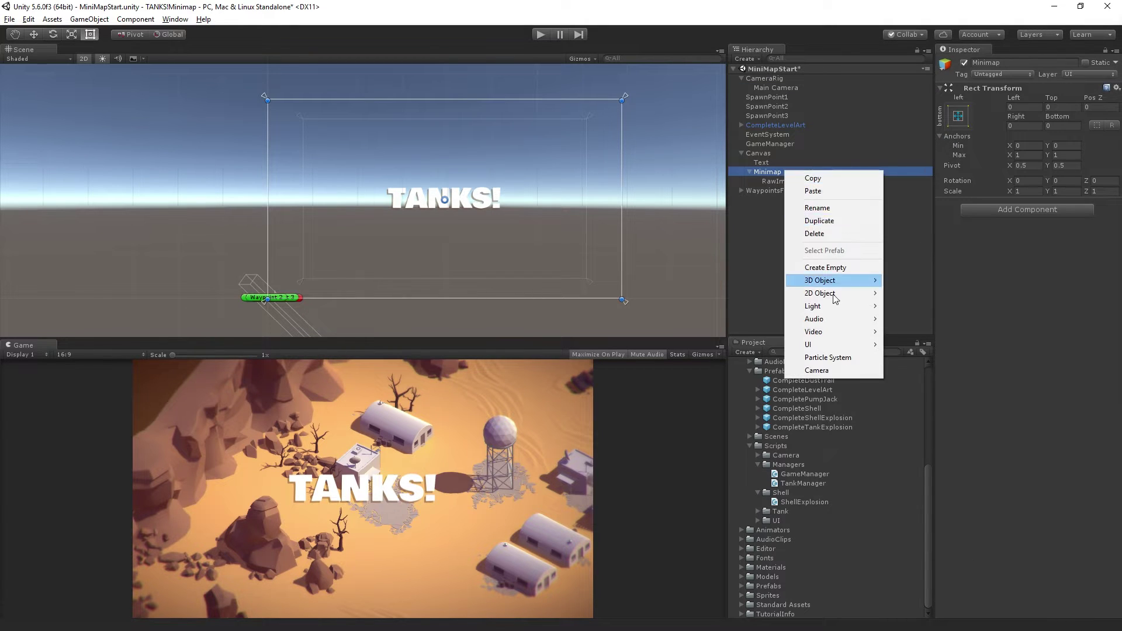
pyautogui.moveTo(837, 344)
pyautogui.click(956, 358)
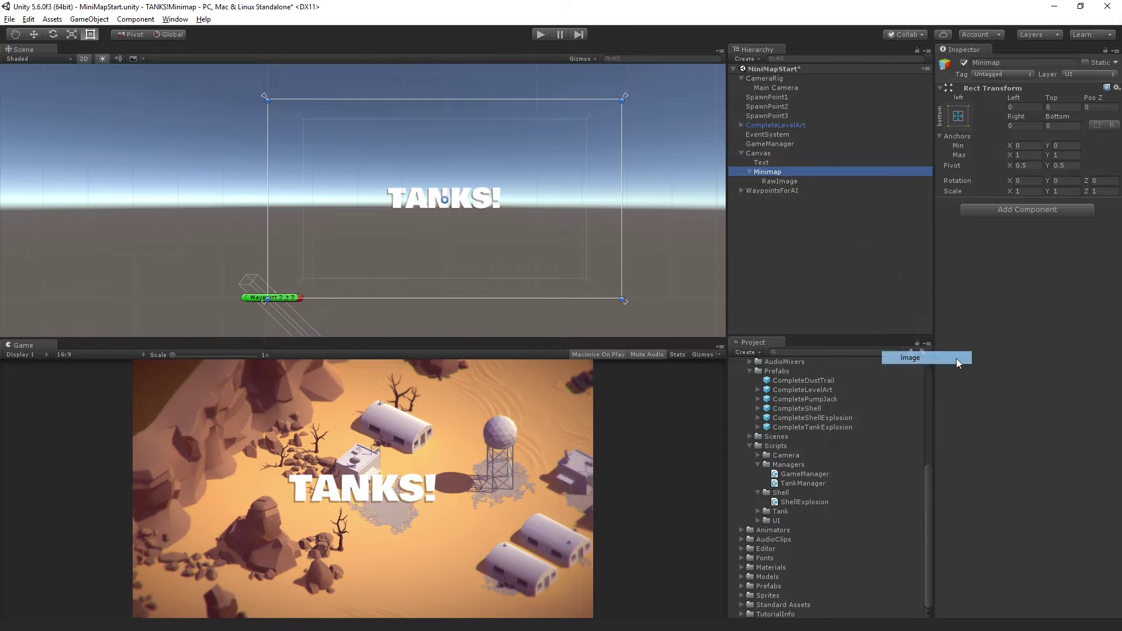
pyautogui.click(1001, 62)
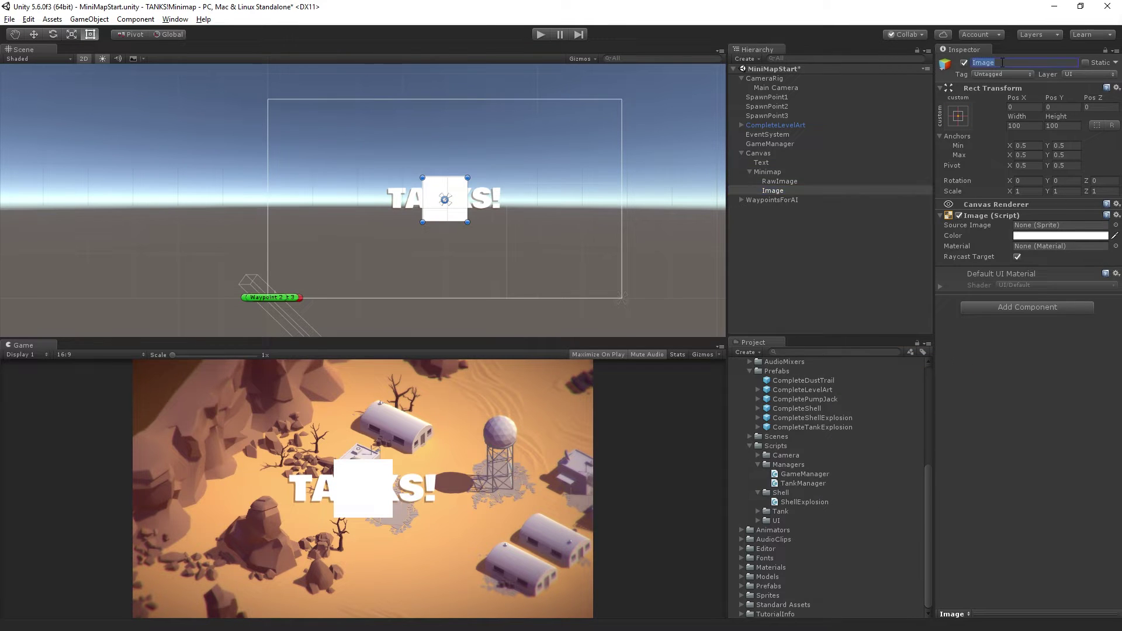
pyautogui.write('MinimapMask')
pyautogui.press('Return')
pyautogui.scroll(7, 858, 429)
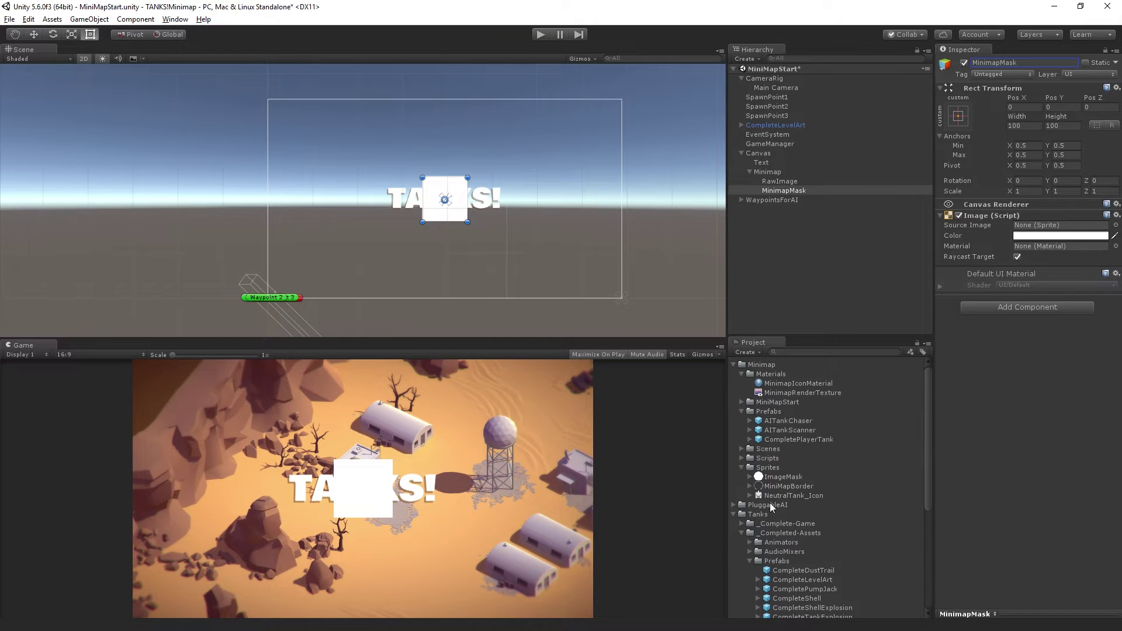
pyautogui.moveTo(780, 483); pyautogui.dragTo(1040, 226)
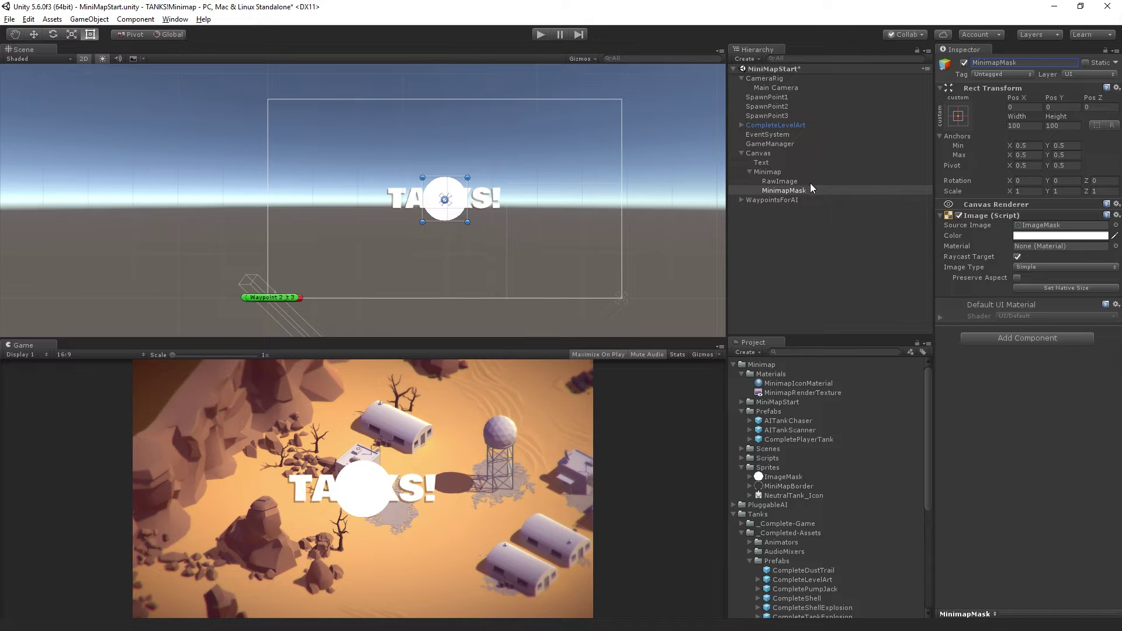
# Rename Minimap's RawImage child to MinimapContent.
pyautogui.click(794, 172)
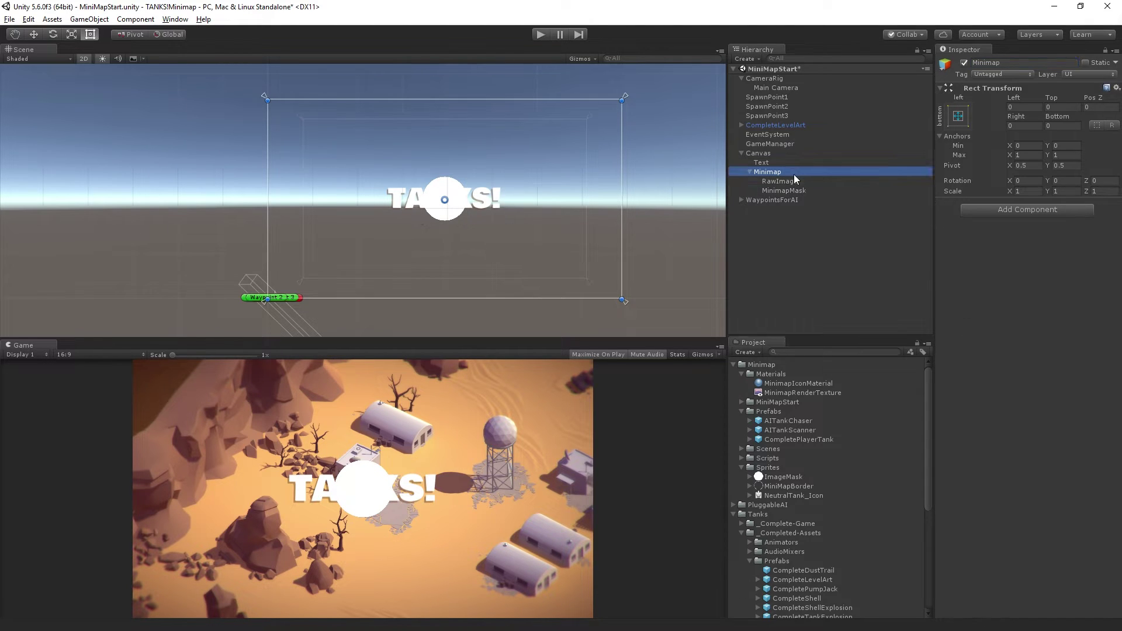
pyautogui.click(819, 181)
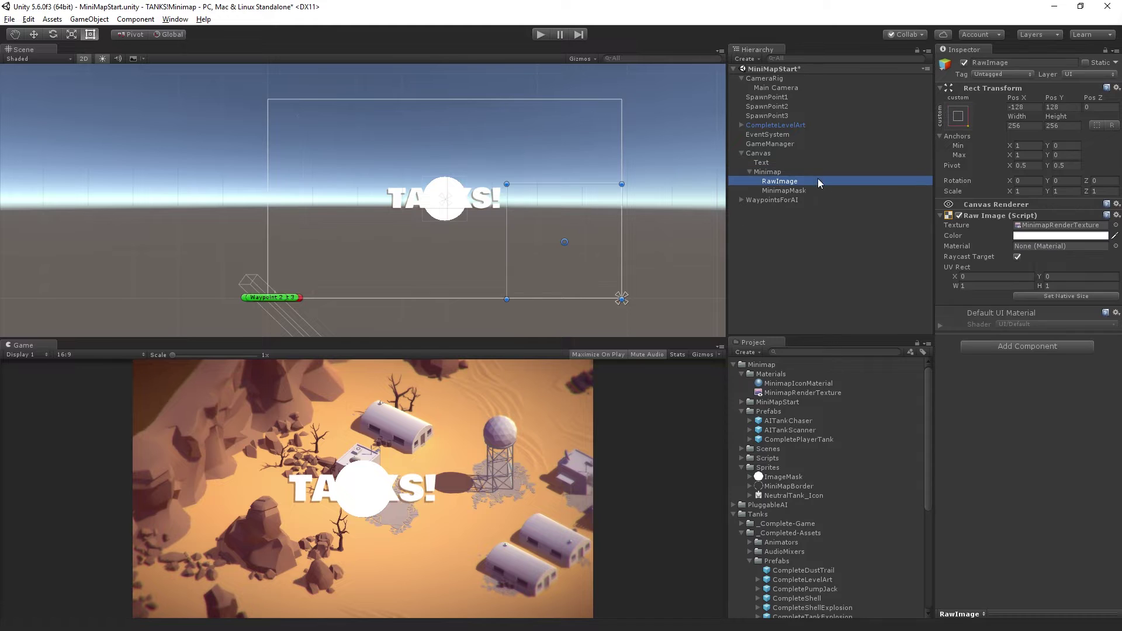
pyautogui.click(792, 182)
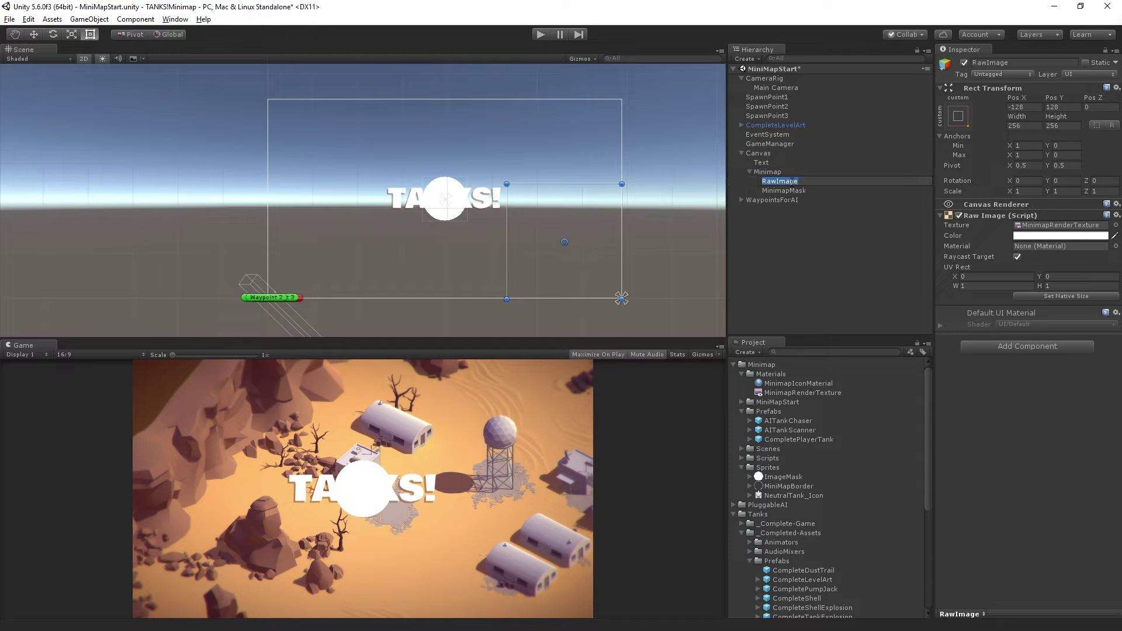
pyautogui.write('MinimapContent')
pyautogui.press('Return')
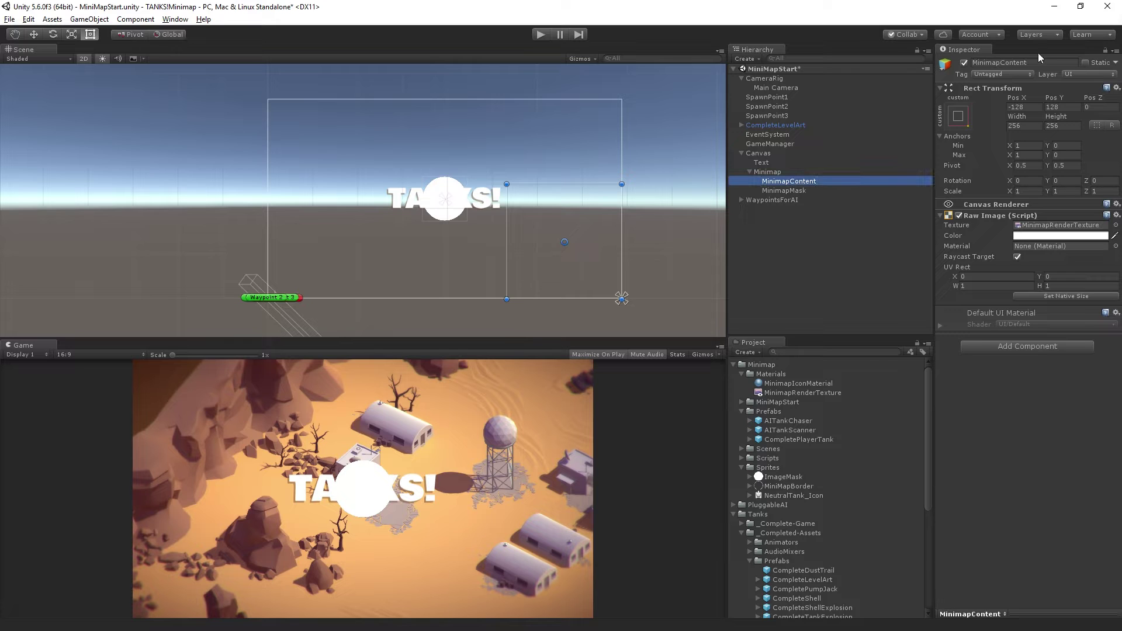
# Copy MinimapContent's Rect Transform values and paste them onto MinimapMask (256×256, bottom-right).
pyautogui.click(1116, 88)
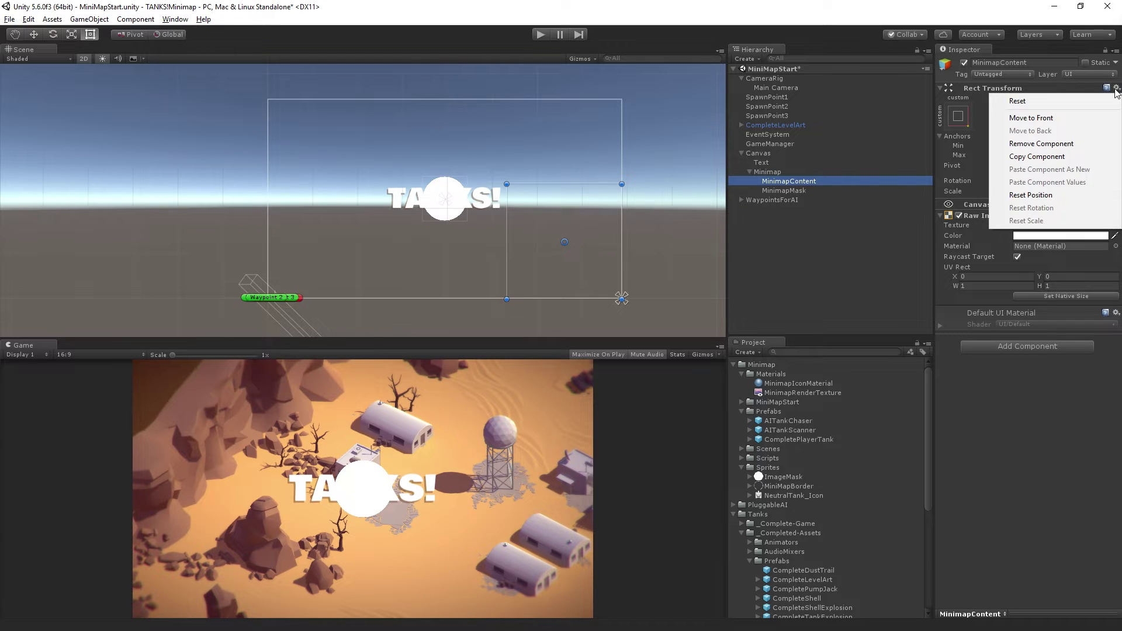
pyautogui.click(1103, 157)
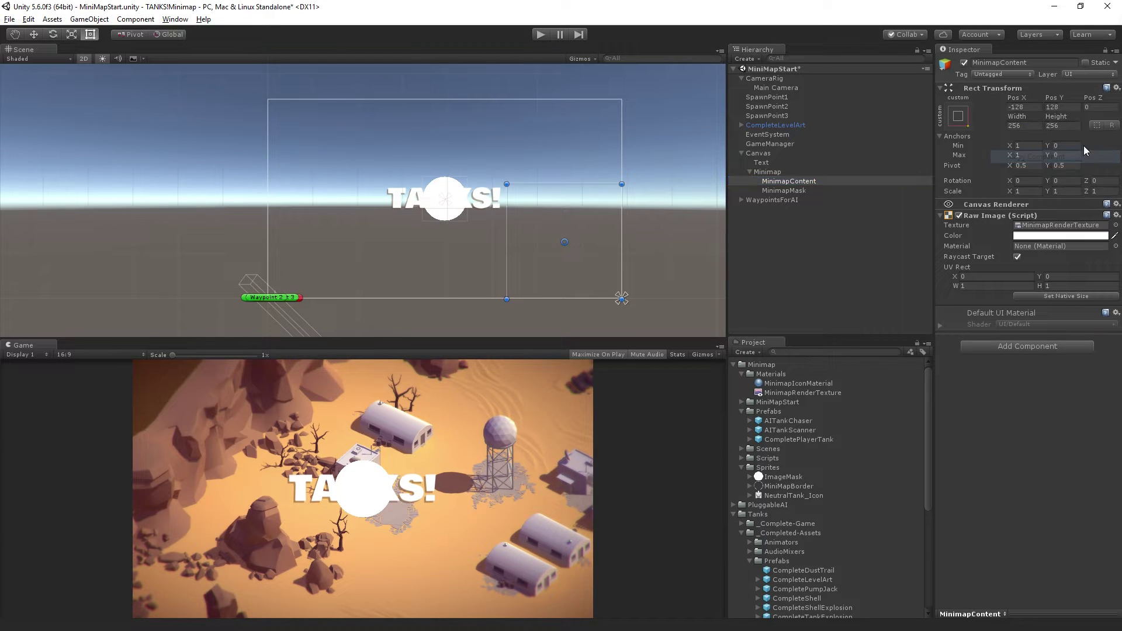
pyautogui.click(1116, 88)
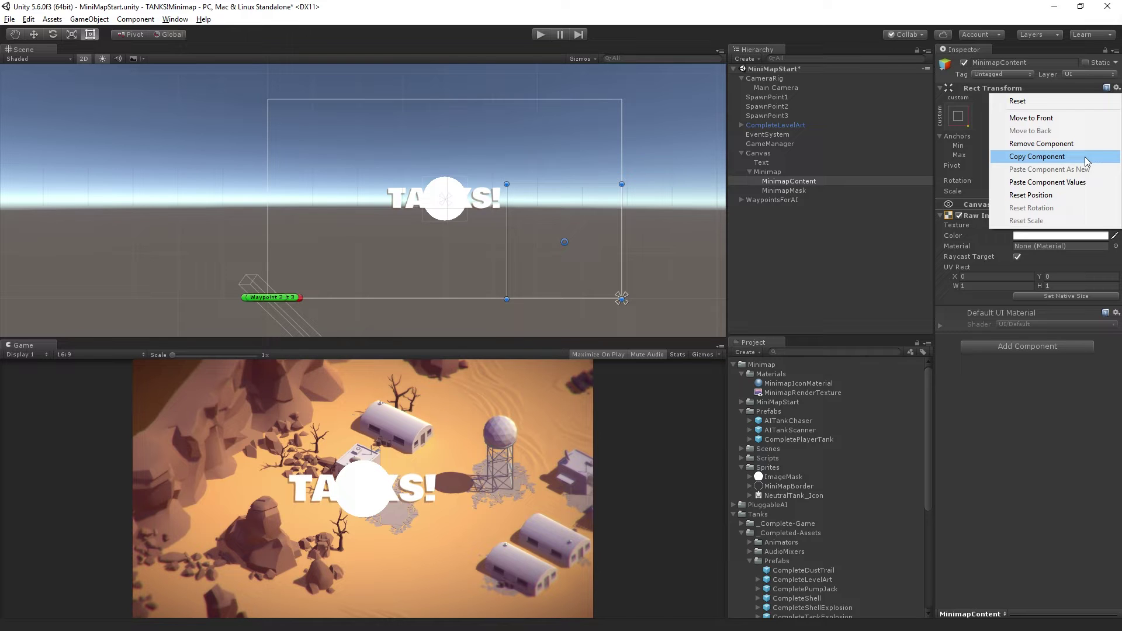
pyautogui.click(1085, 156)
pyautogui.click(786, 191)
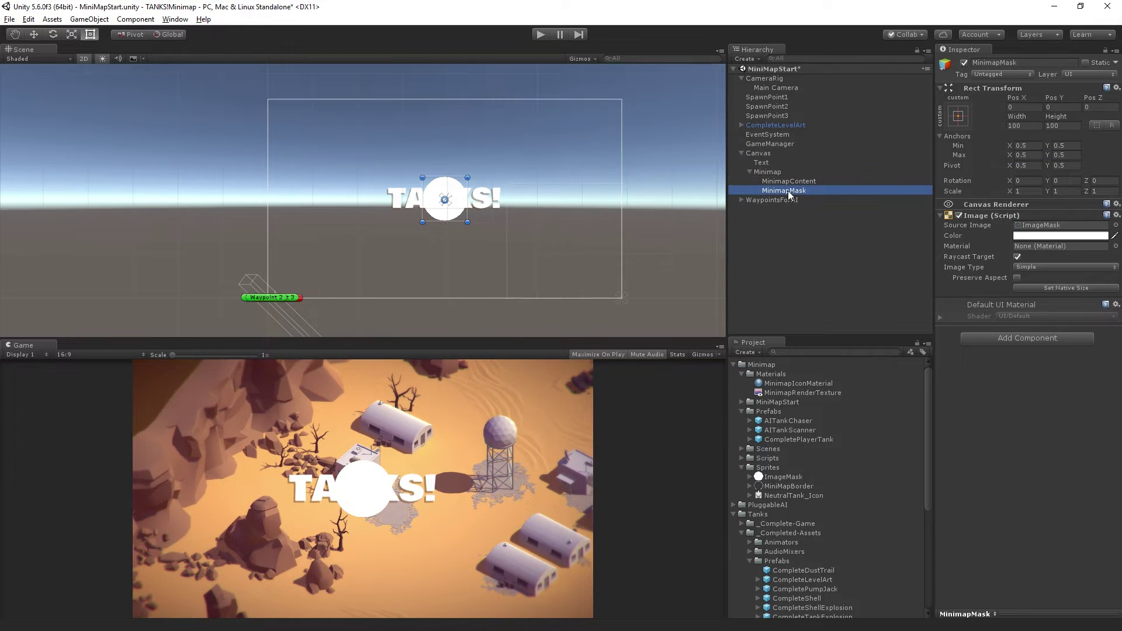
pyautogui.click(1117, 89)
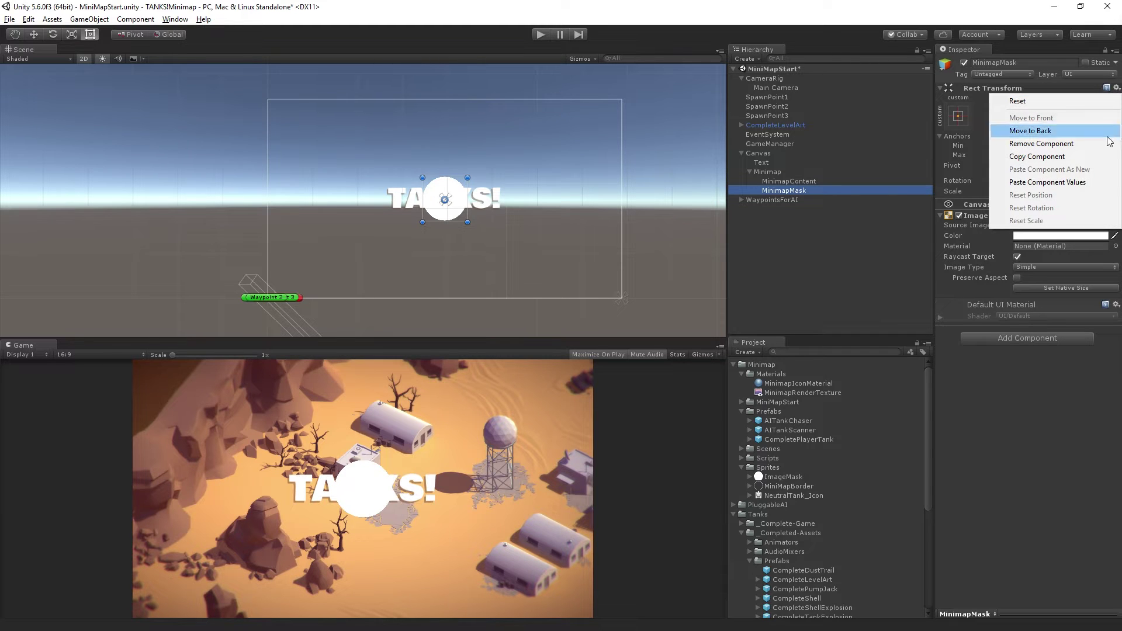
pyautogui.click(1109, 187)
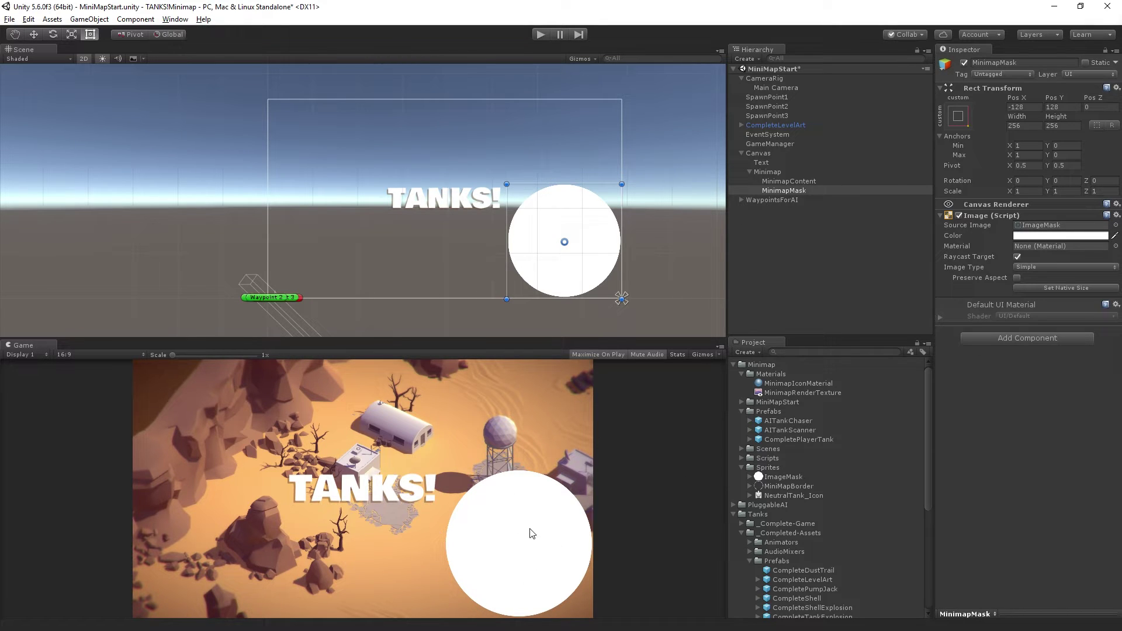
# Add a UI Mask component to MinimapMask.
pyautogui.click(1035, 339)
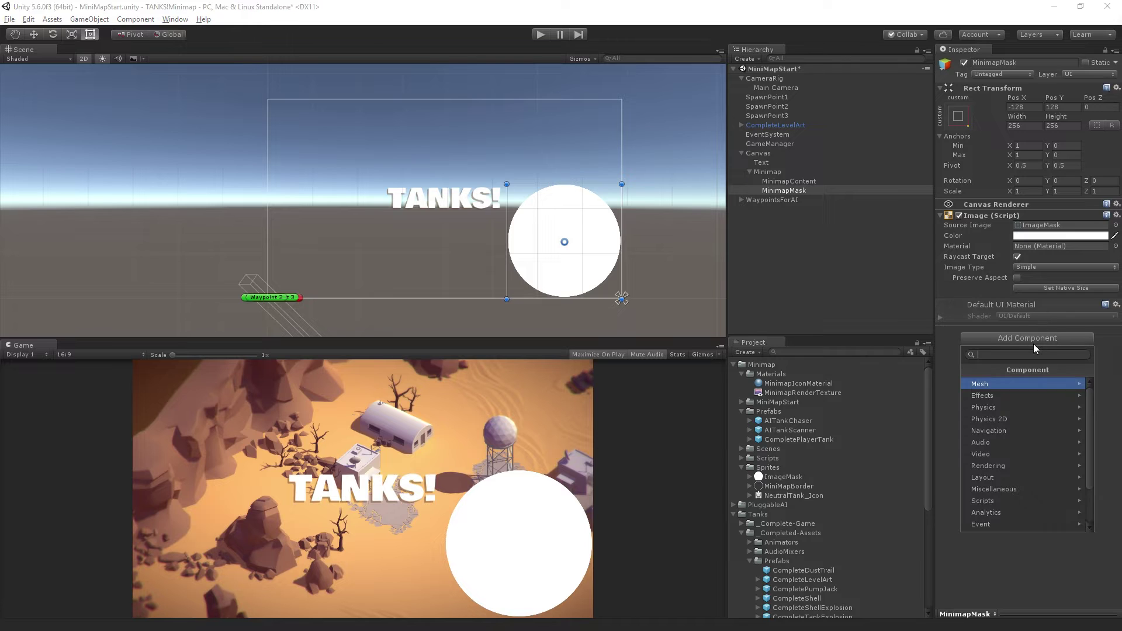
pyautogui.write('mask')
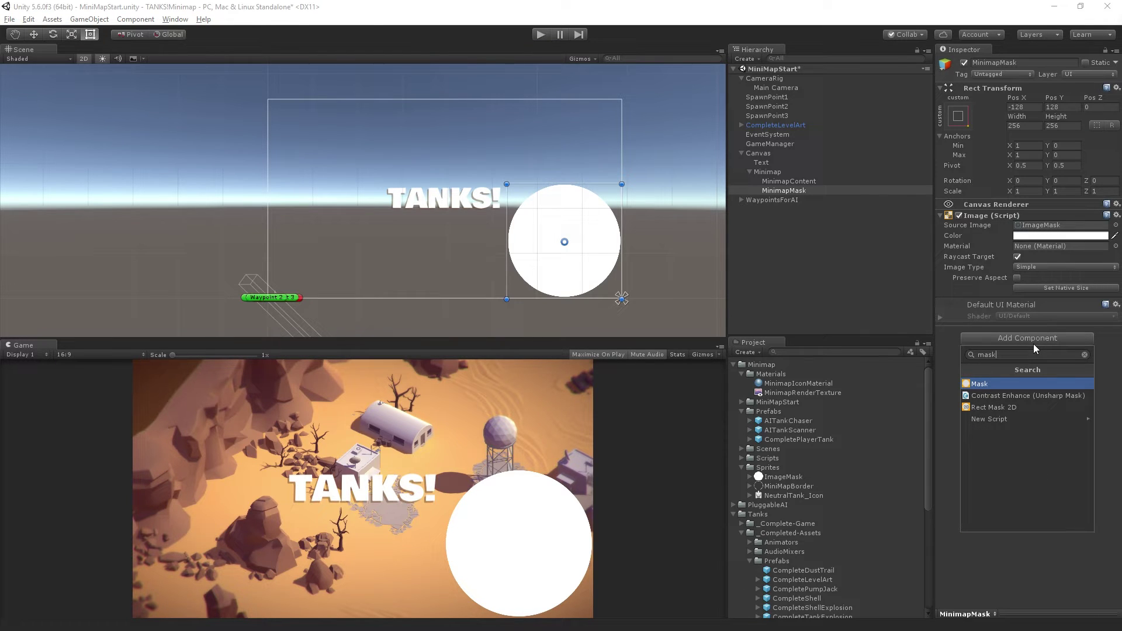
pyautogui.press('BackSpace')
pyautogui.press('BackSpace')
pyautogui.press('BackSpace')
pyautogui.press('BackSpace')
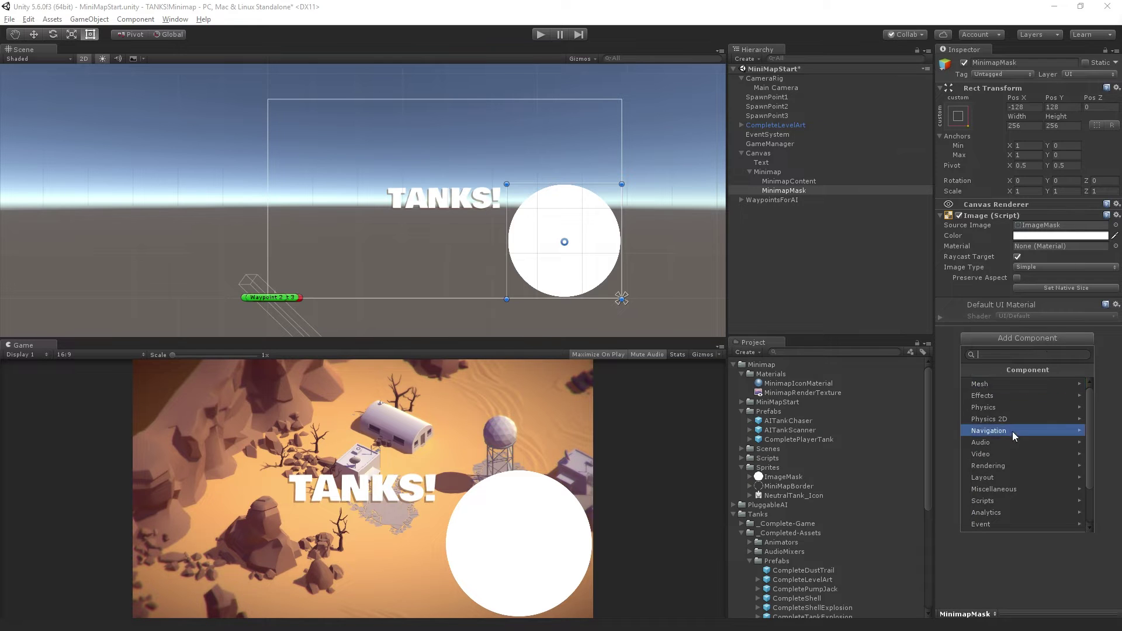
pyautogui.scroll(-3, 1020, 421)
pyautogui.click(995, 494)
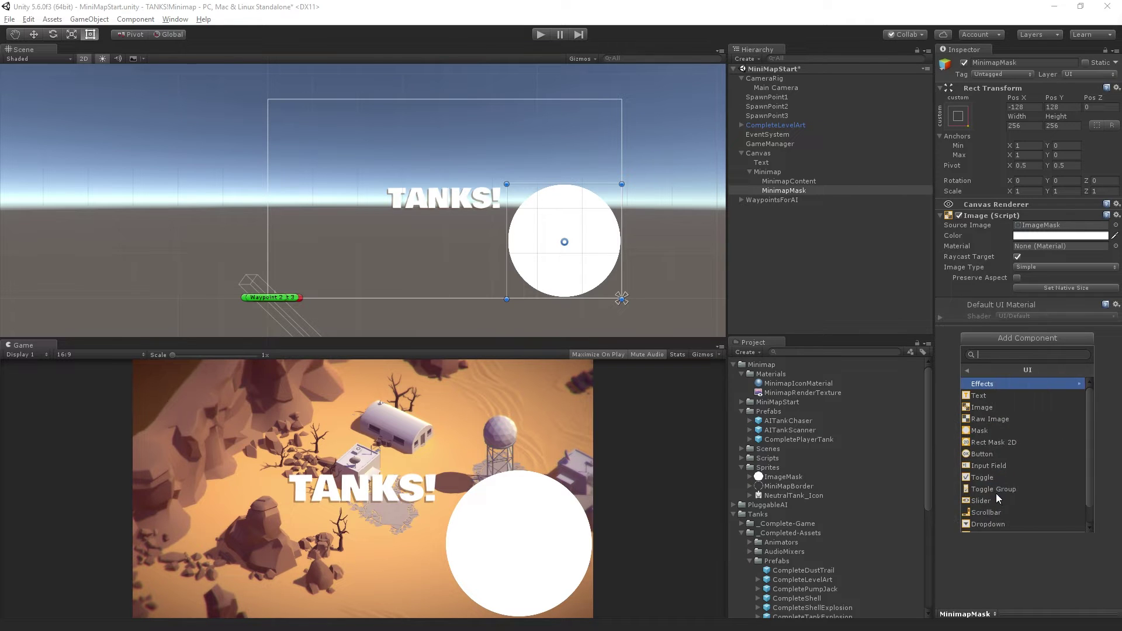
pyautogui.scroll(-1, 1020, 470)
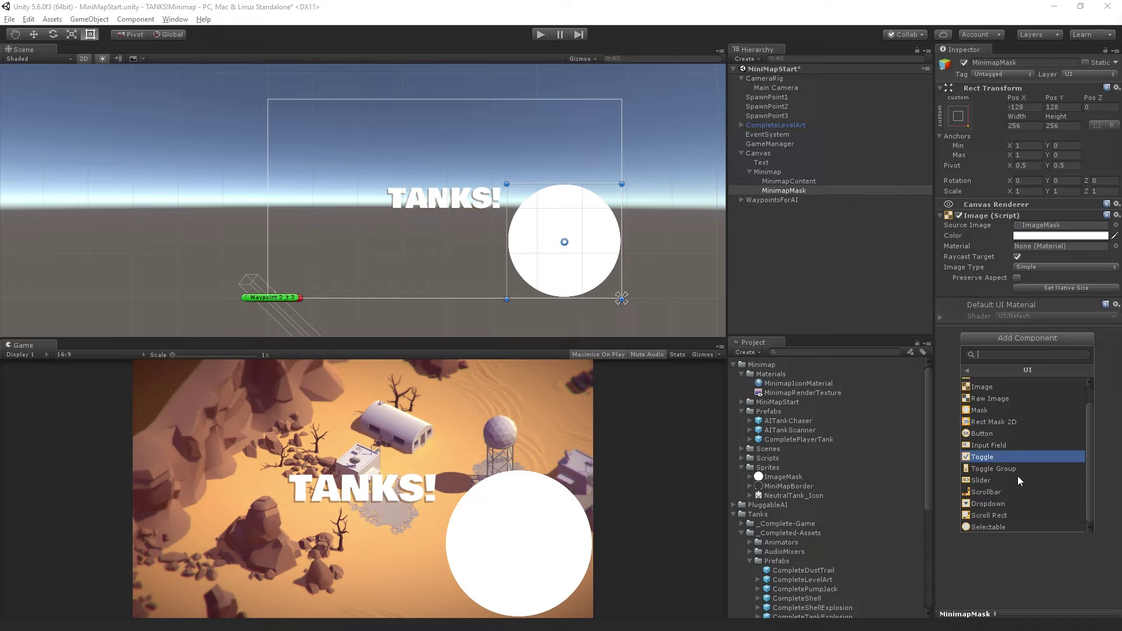
pyautogui.click(996, 409)
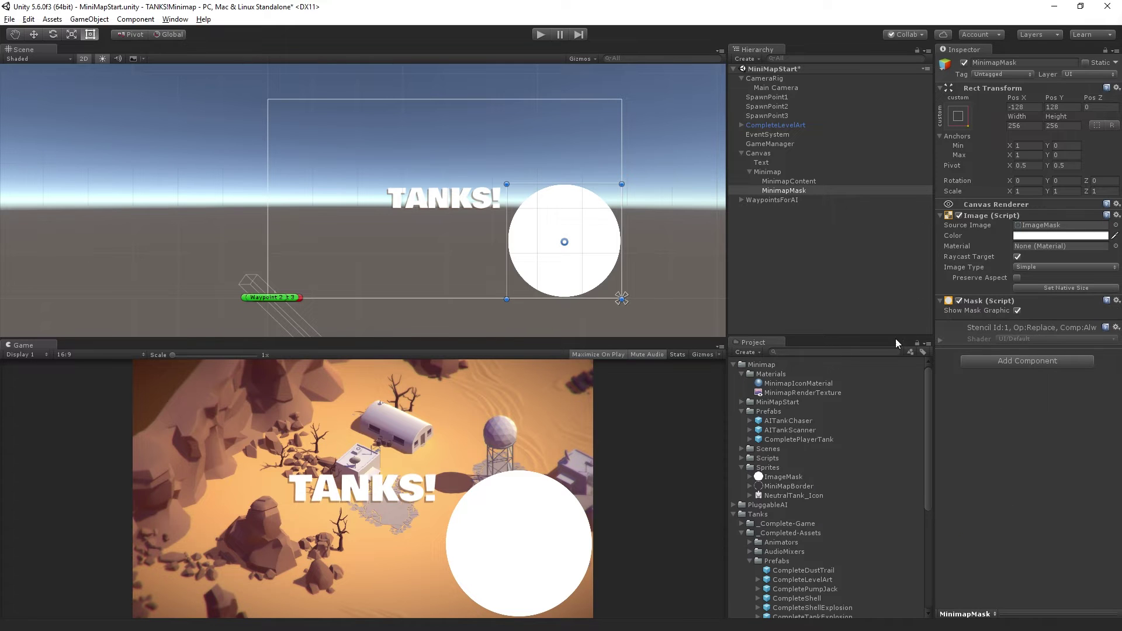
# Nest MinimapContent under MinimapMask and enter Play mode to view the circular minimap.
pyautogui.moveTo(800, 180); pyautogui.dragTo(812, 188)
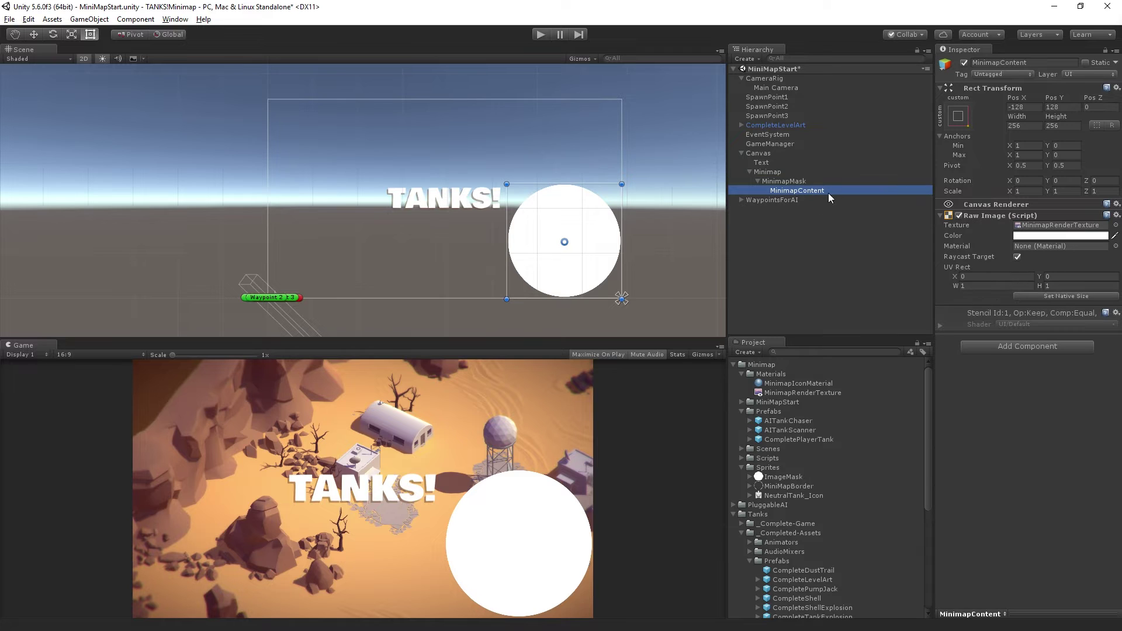
pyautogui.click(802, 180)
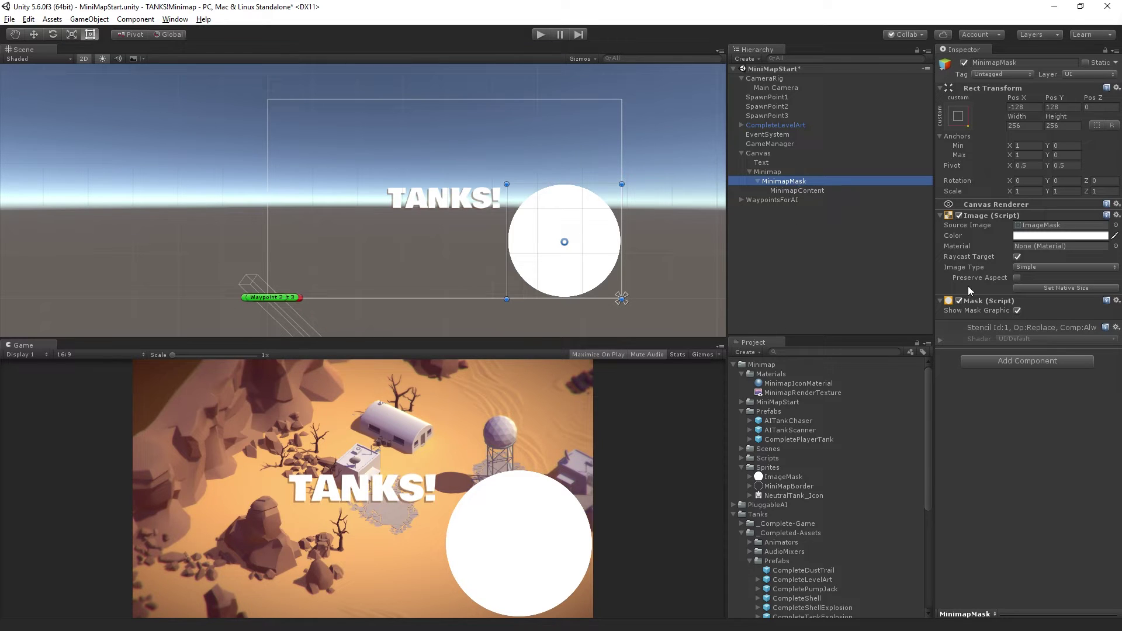
pyautogui.click(544, 35)
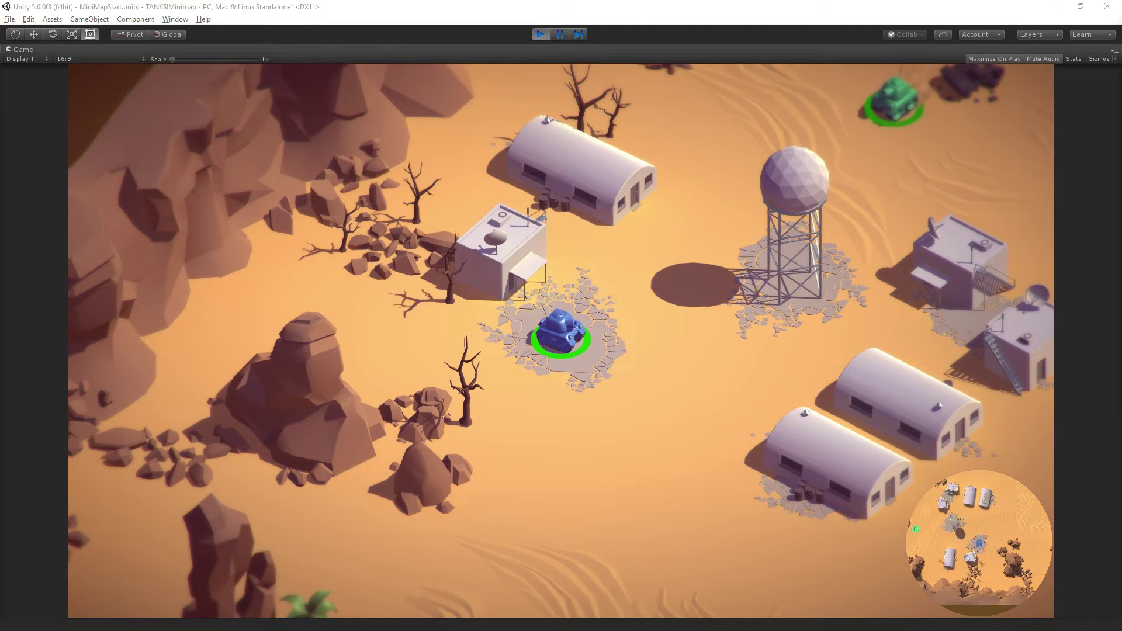
# Drive the tank with W and A to check the minimap tracks it, then exit Play mode.
pyautogui.press('w')
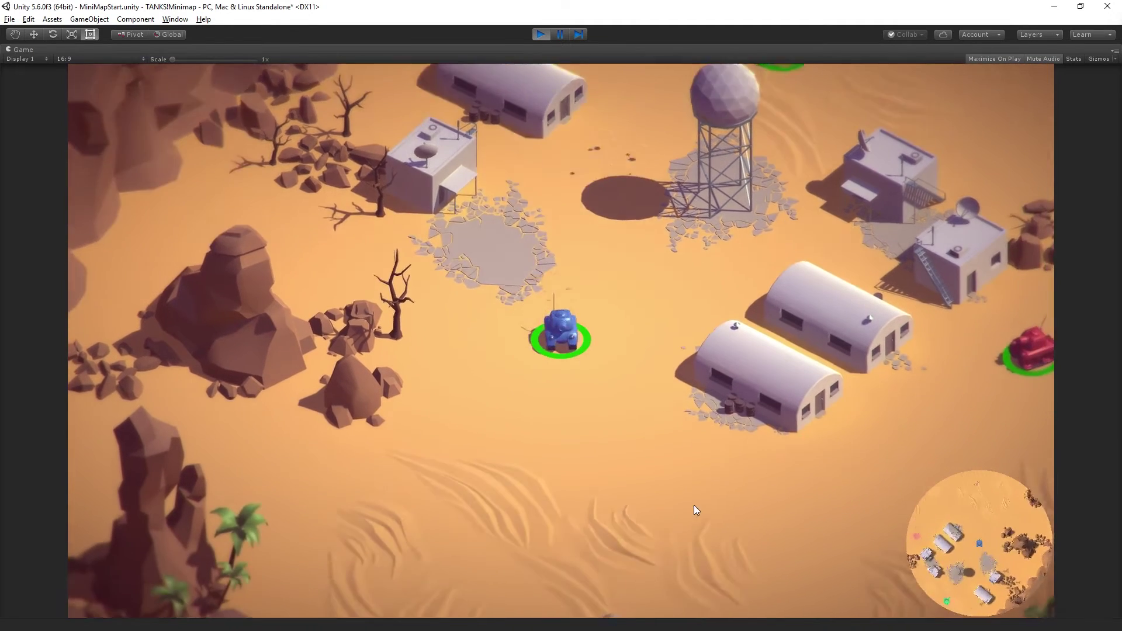
pyautogui.press('w')
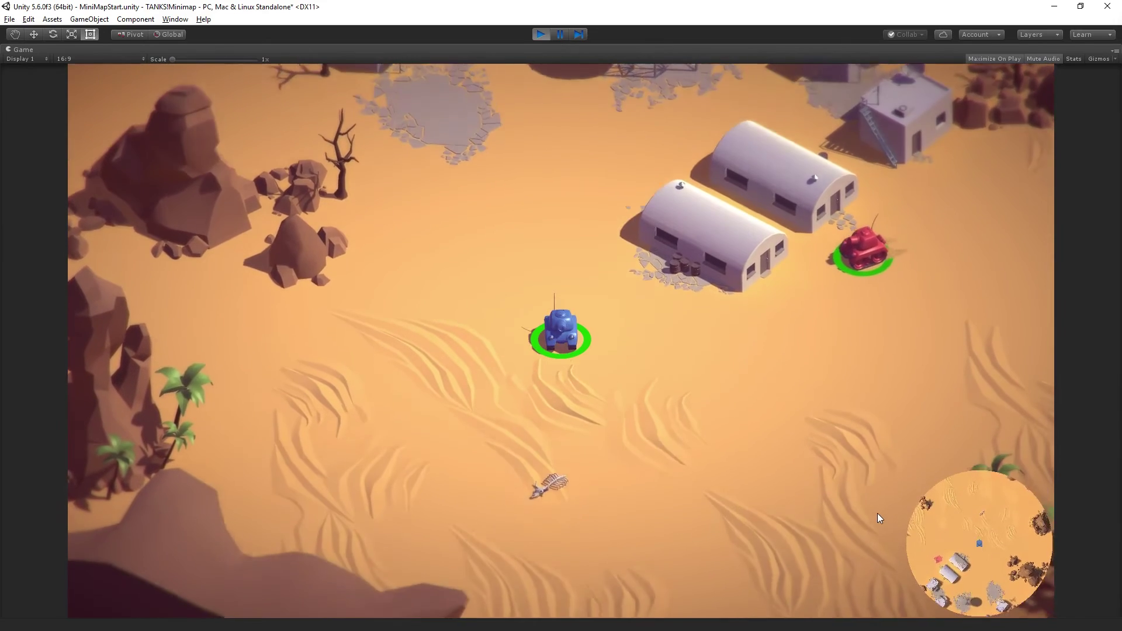
pyautogui.press('a')
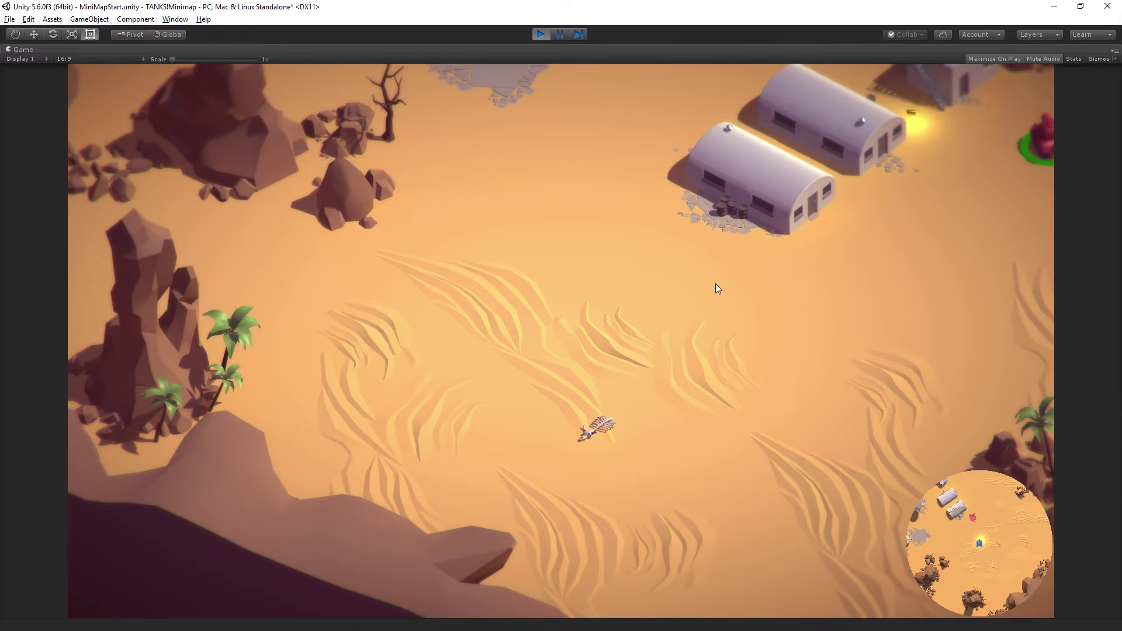
pyautogui.click(543, 35)
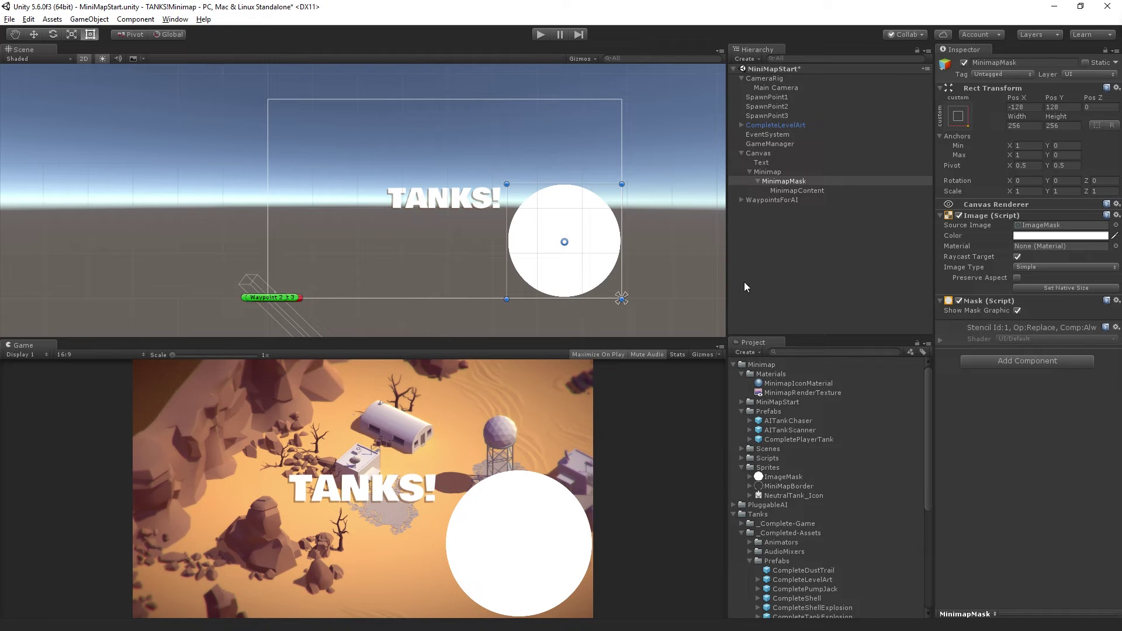
pyautogui.click(771, 152)
pyautogui.rightClick(772, 152)
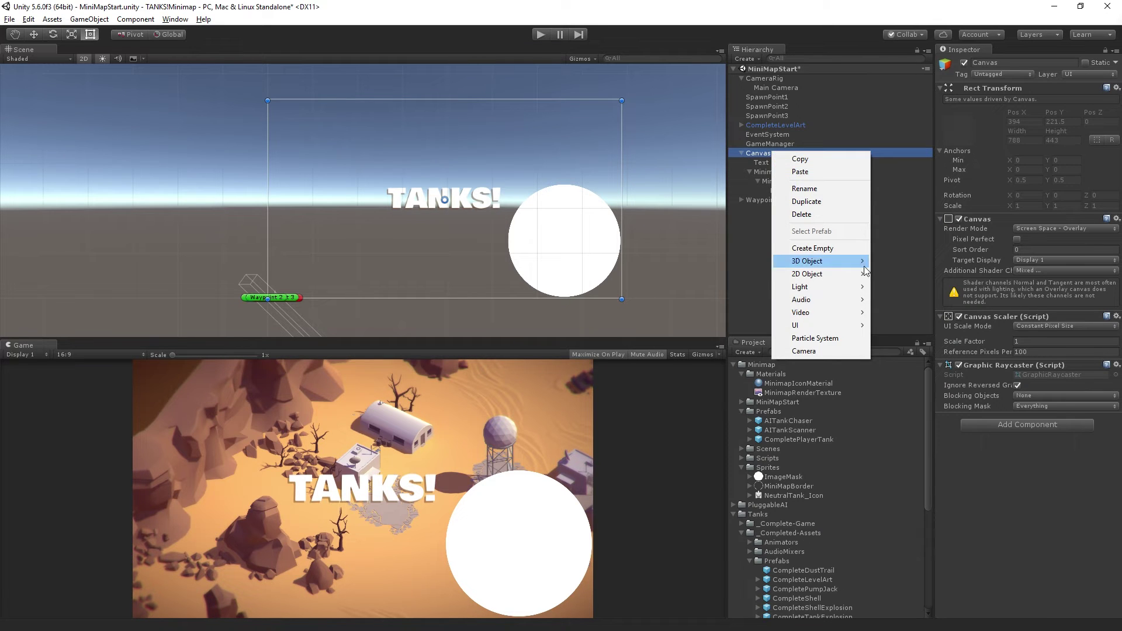
# Add a MinimapBorder UI Image under Canvas using the MiniMapBorder sprite and the copied 256×256 layout.
pyautogui.moveTo(855, 326)
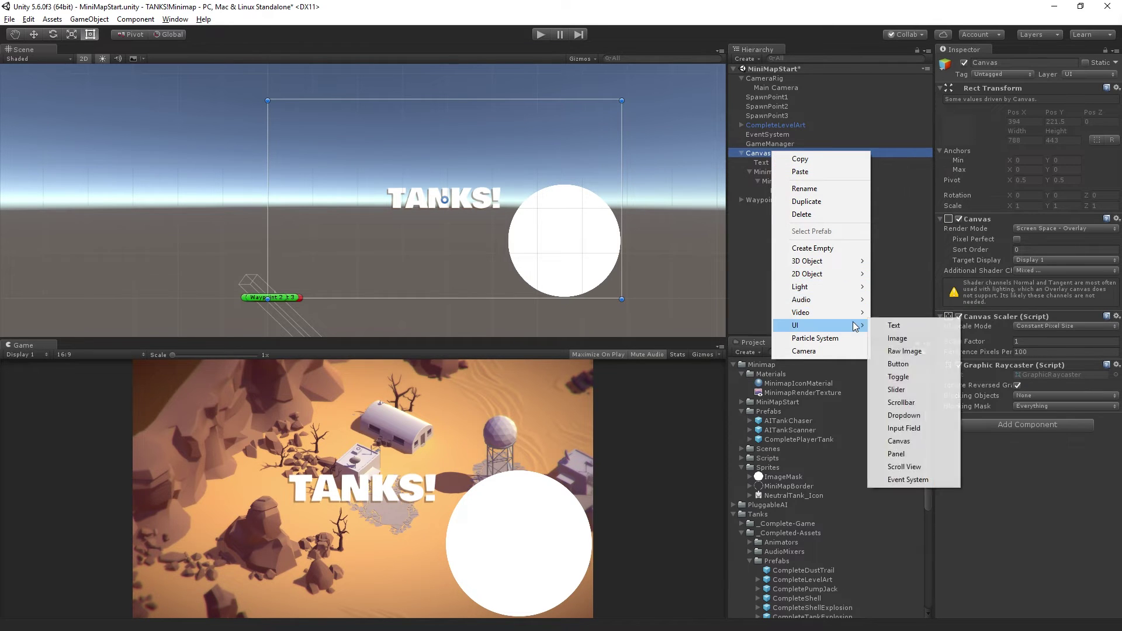
pyautogui.click(911, 337)
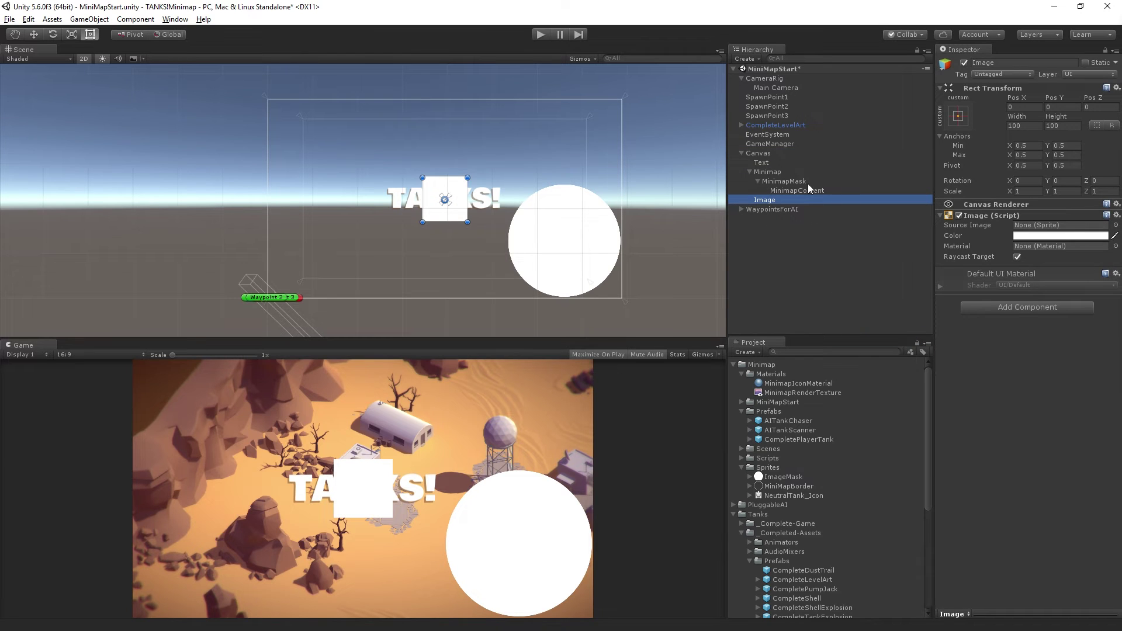
pyautogui.click(793, 199)
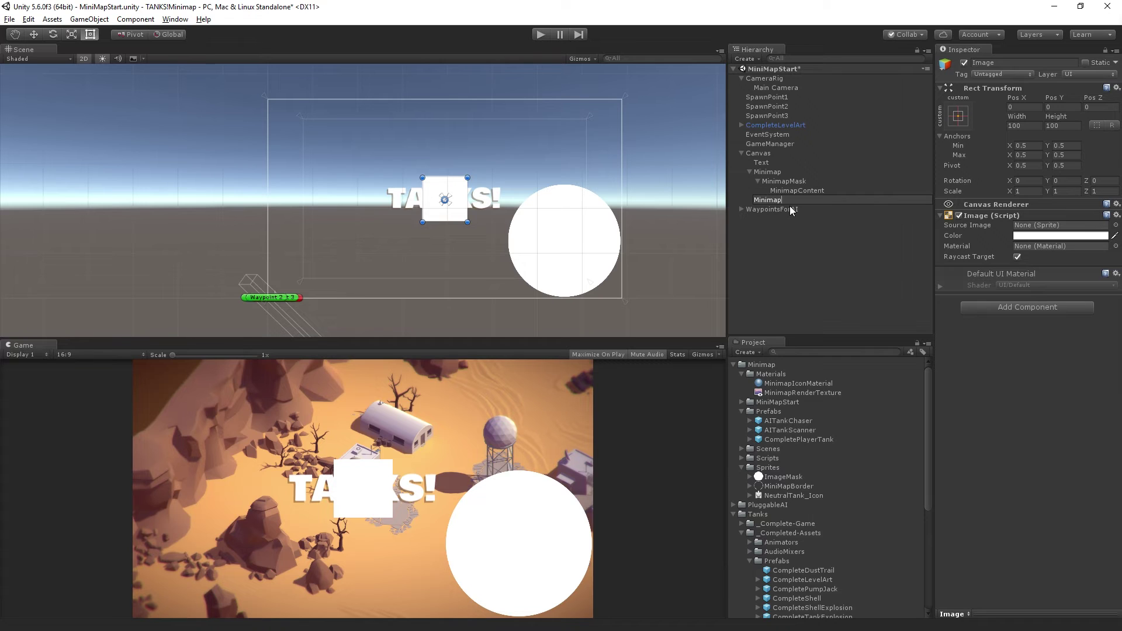
pyautogui.write('MinimapBorder')
pyautogui.press('Return')
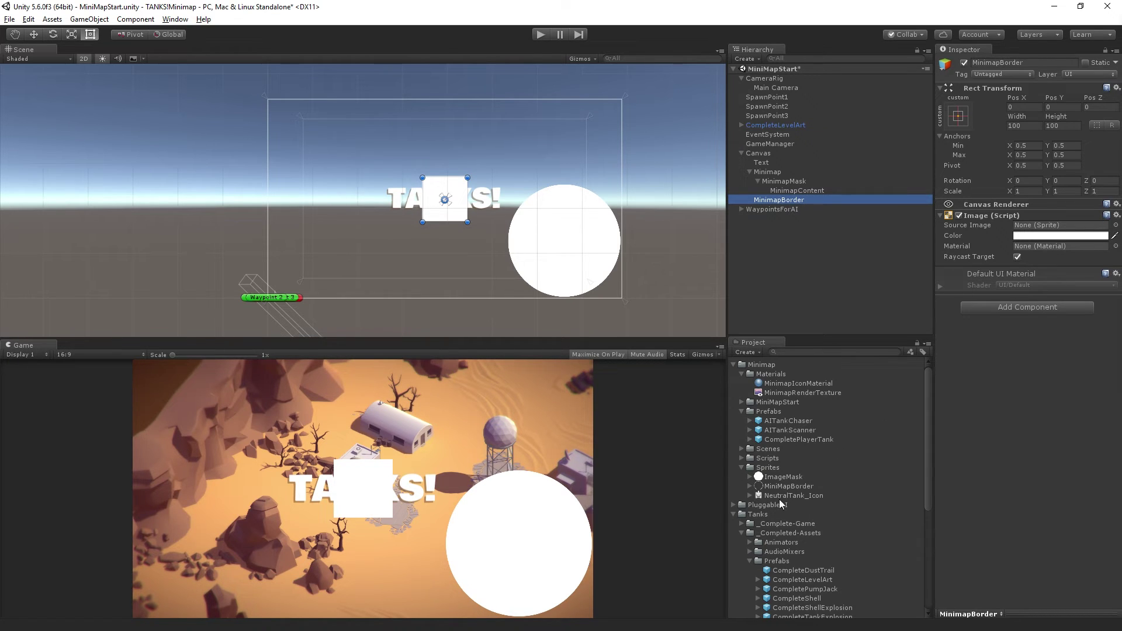
pyautogui.moveTo(786, 486); pyautogui.dragTo(1052, 227)
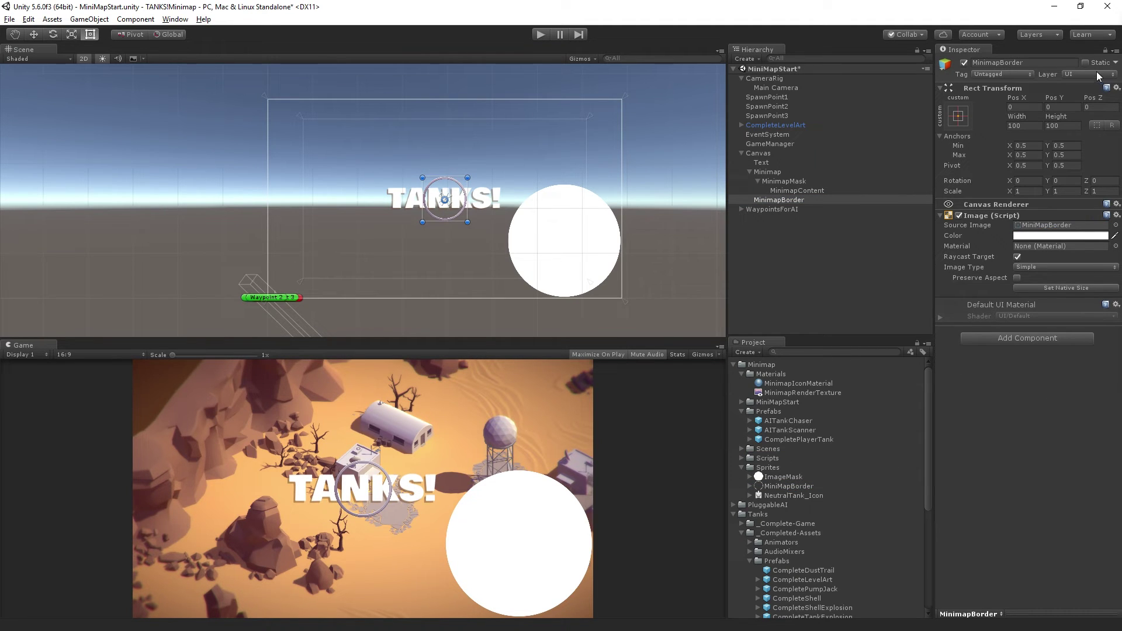
pyautogui.click(1115, 88)
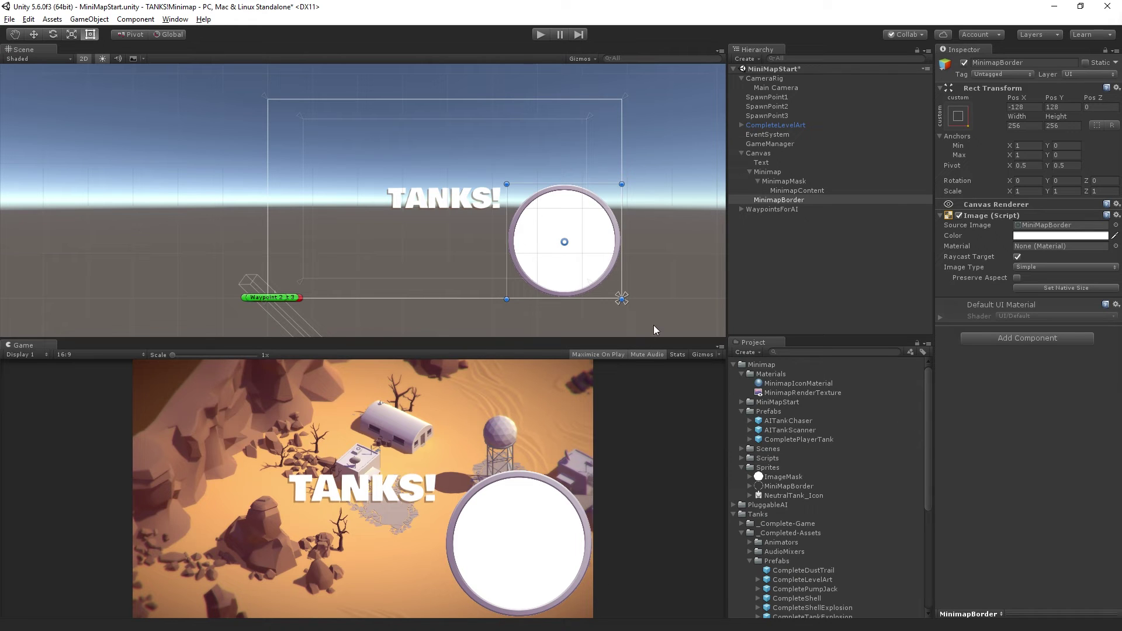
# Add a UI Effects Shadow component to MinimapBorder.
pyautogui.click(1017, 338)
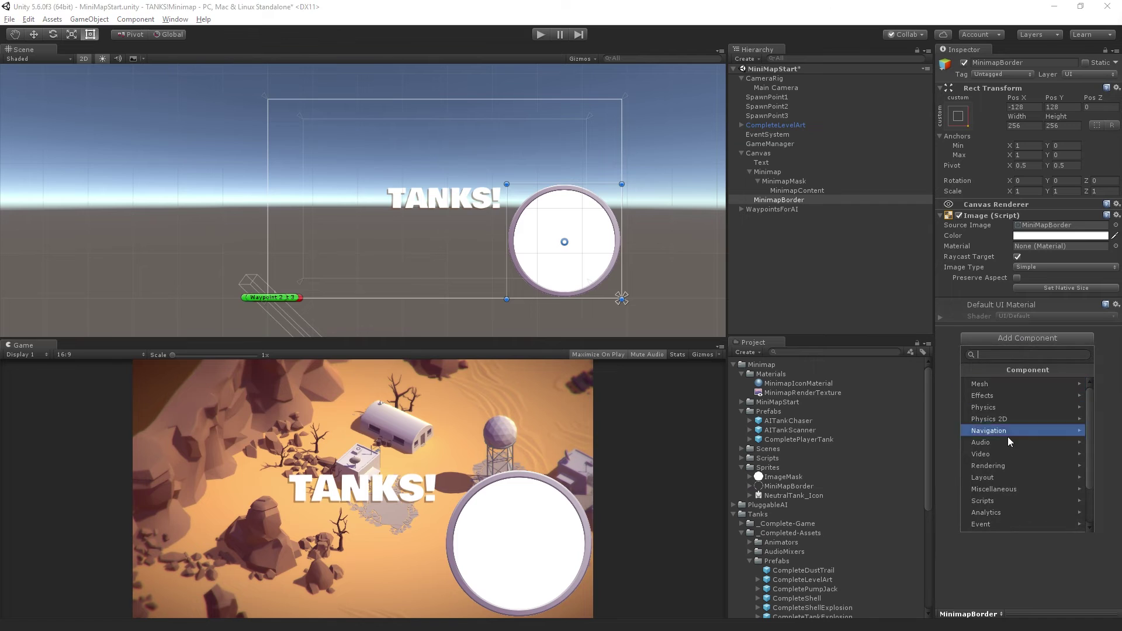
pyautogui.scroll(-2, 1004, 483)
pyautogui.click(1007, 490)
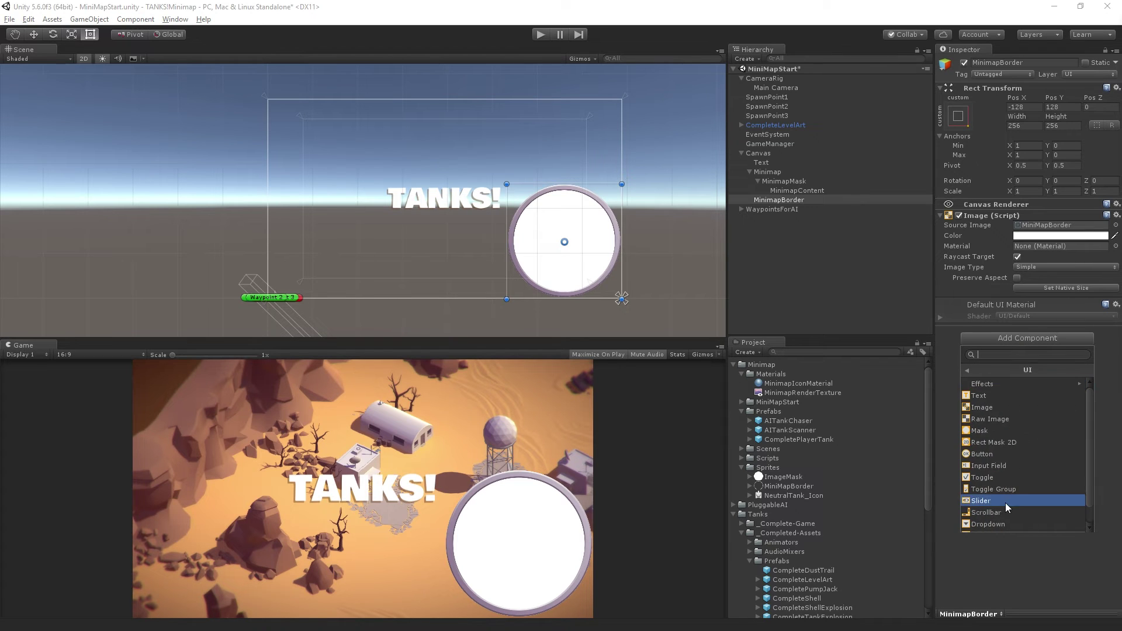
pyautogui.click(1015, 380)
pyautogui.click(1029, 384)
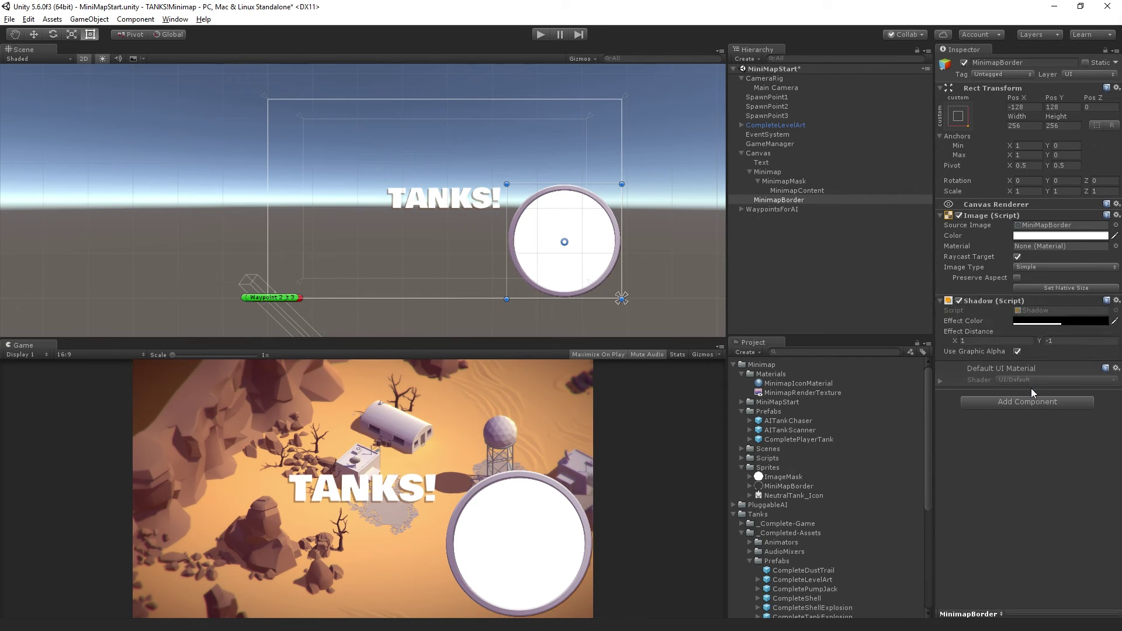
# Set the shadow's Effect Distance to X 6 and Y -6.
pyautogui.click(993, 340)
pyautogui.write('6')
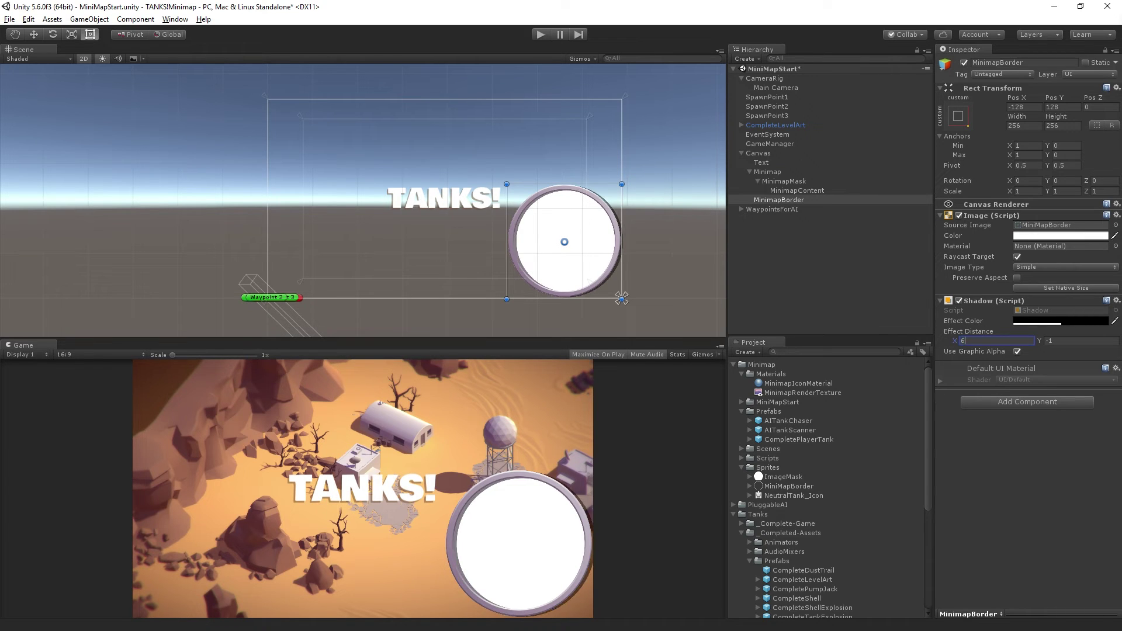
pyautogui.press('Tab')
pyautogui.write('-6')
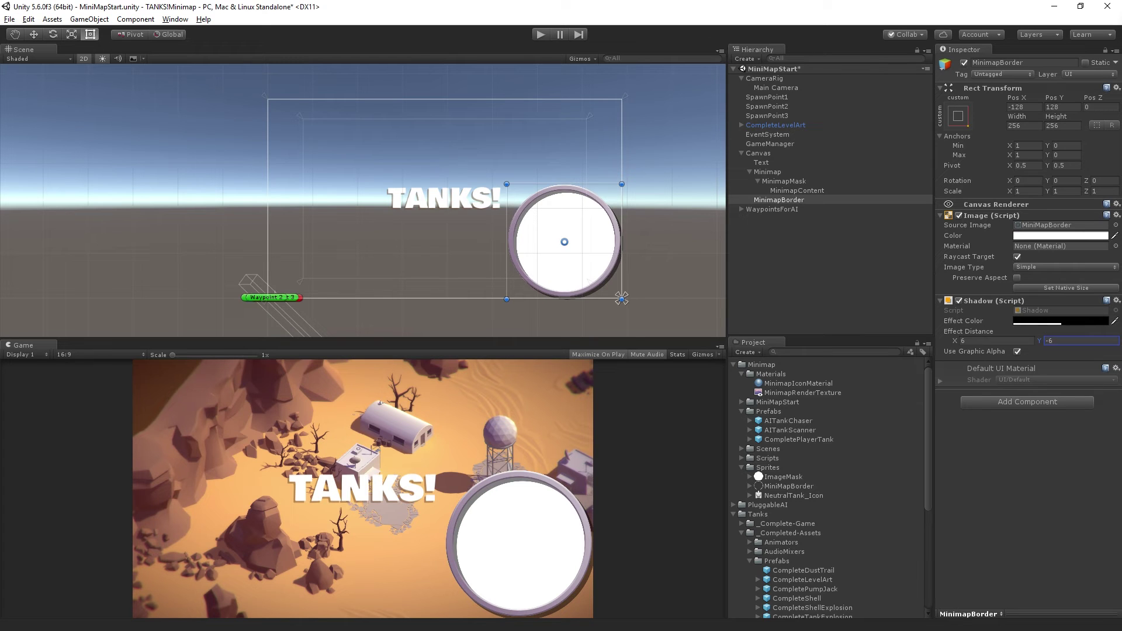
pyautogui.click(1066, 323)
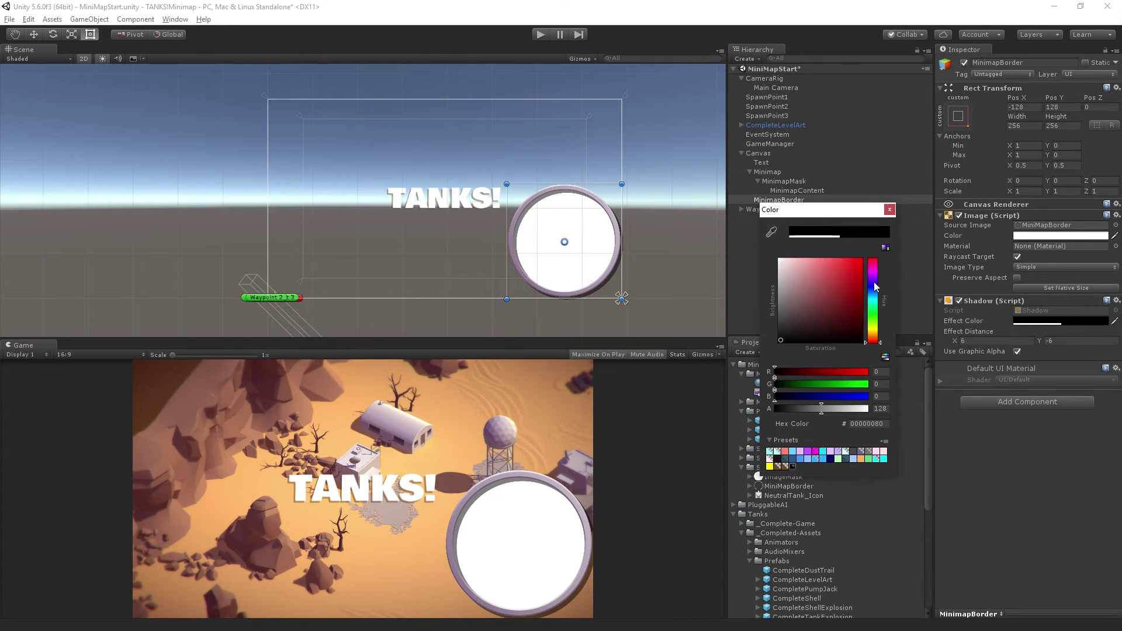
# Set the shadow colour to a translucent dark purple, hex 3B324054 with alpha 84.
pyautogui.moveTo(874, 282); pyautogui.dragTo(874, 278)
pyautogui.click(814, 300)
pyautogui.moveTo(814, 299)
pyautogui.mouseDown()
pyautogui.moveTo(787, 323)
pyautogui.moveTo(799, 321)
pyautogui.mouseUp()
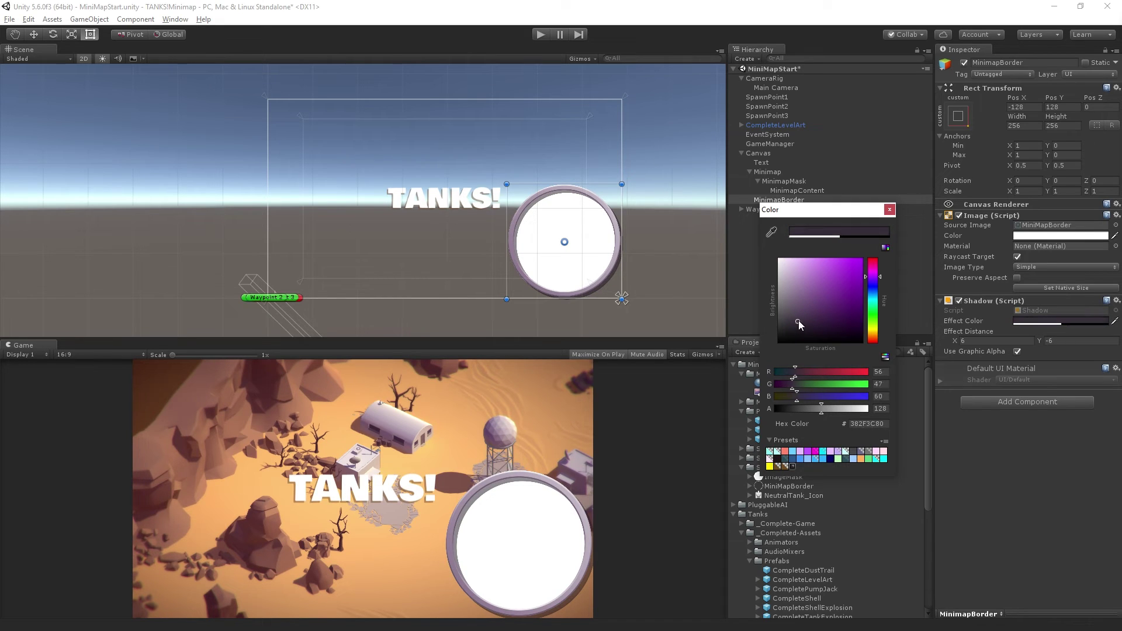
pyautogui.click(802, 409)
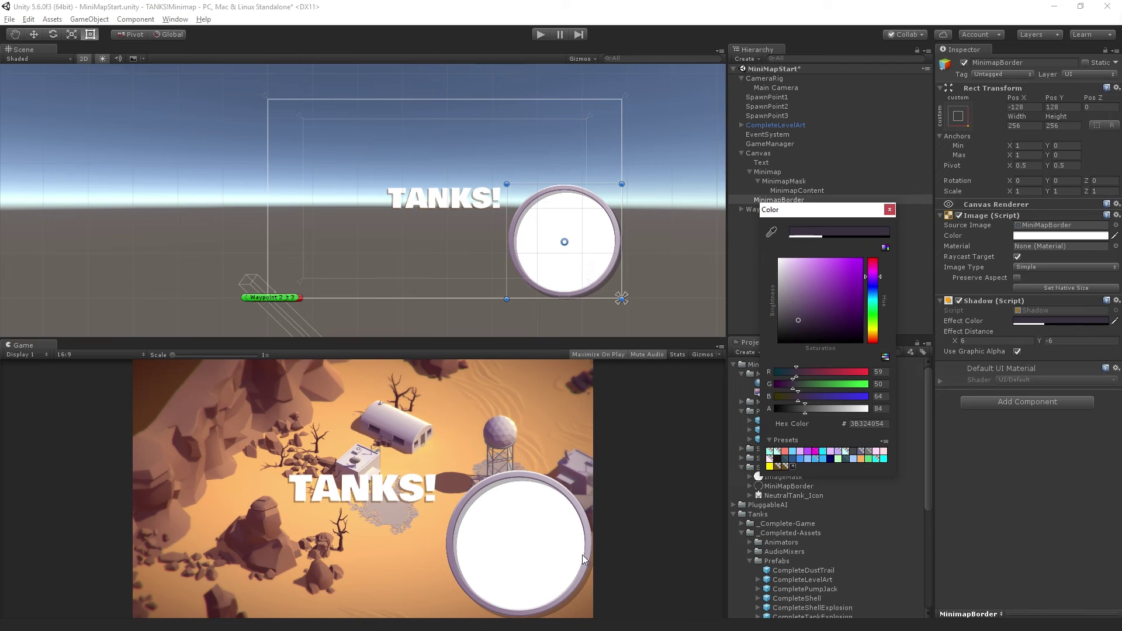
pyautogui.click(890, 210)
# Turn off Show Mask Graphic on MinimapMask and enter Play mode to test the minimap.
pyautogui.click(794, 182)
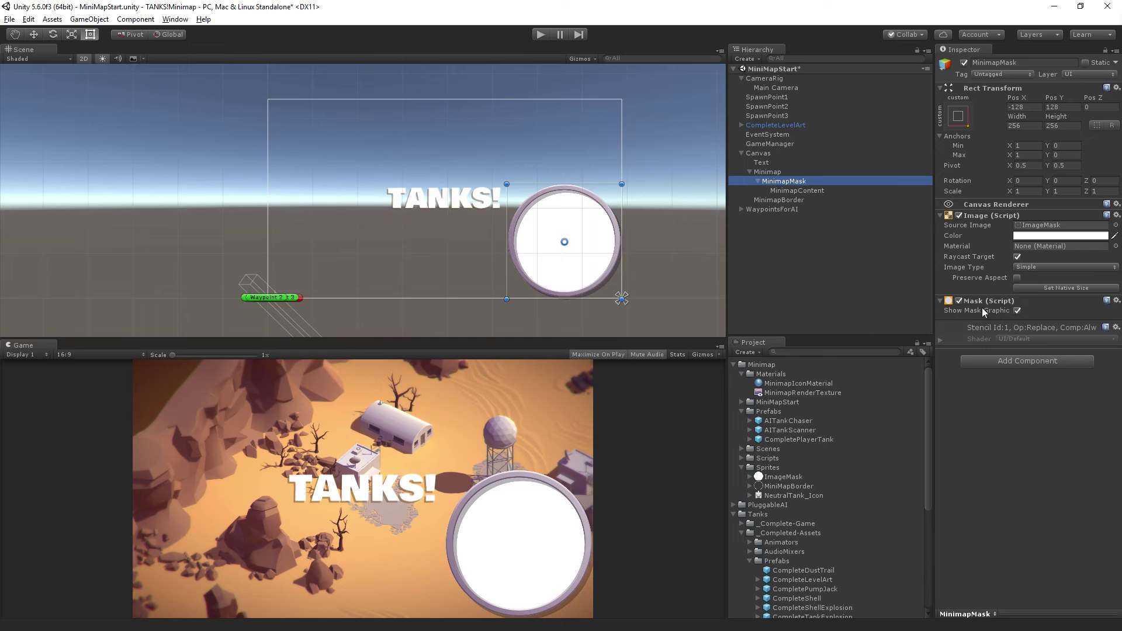
pyautogui.click(1018, 310)
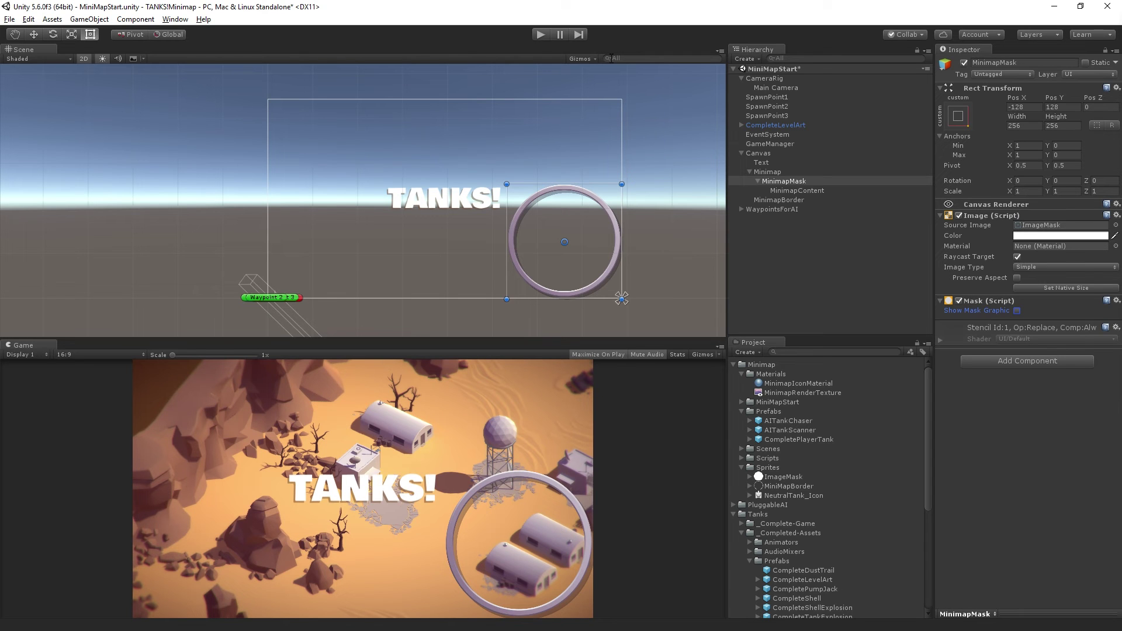
pyautogui.click(541, 35)
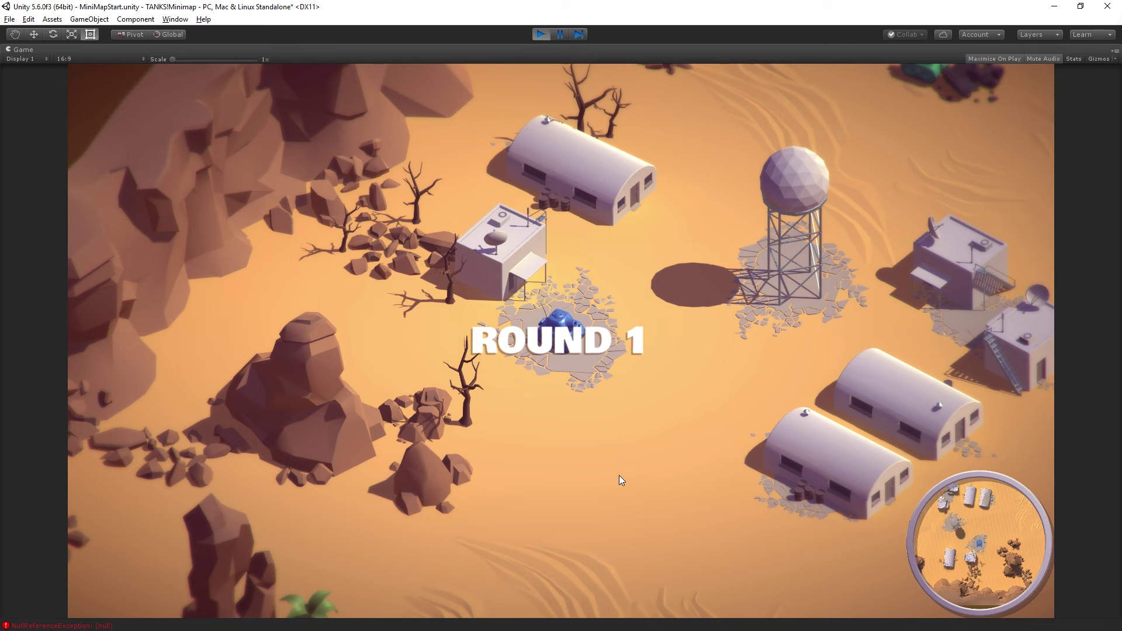
# Drive the blue tank off its spawn and steer right while the minimap follows, then stop Play mode.
pyautogui.press('s')
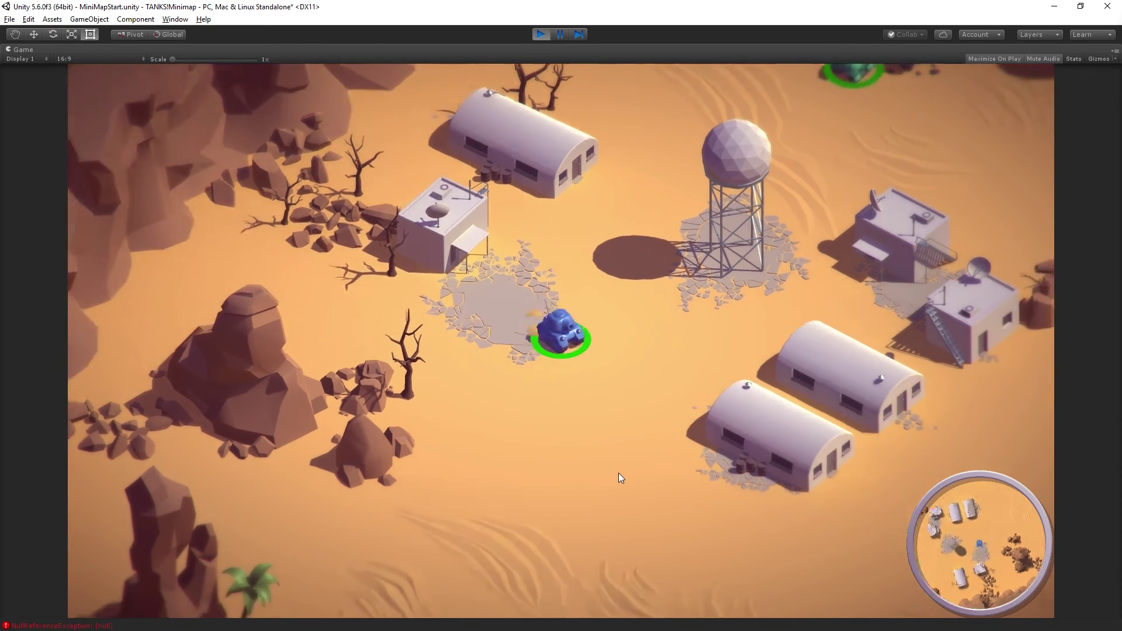
pyautogui.press('s')
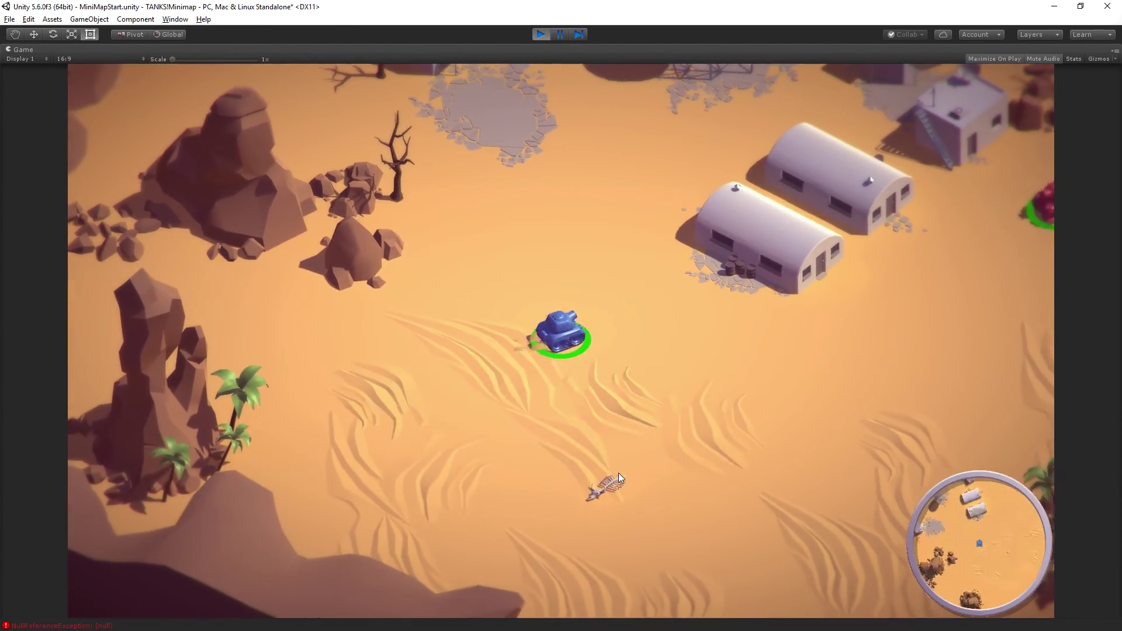
pyautogui.press('s')
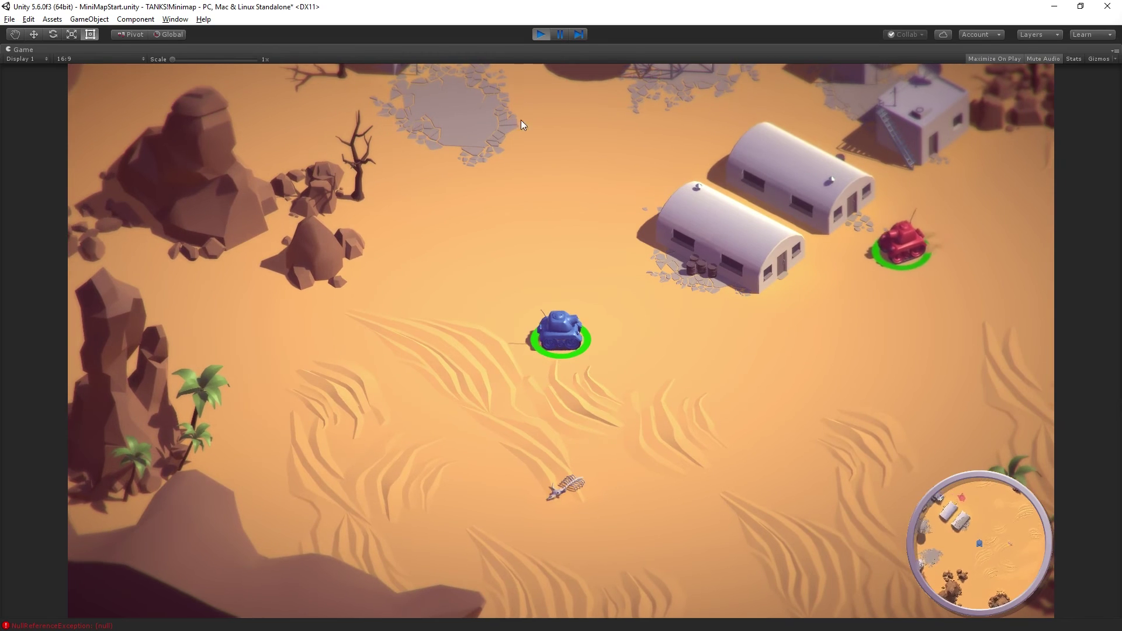
pyautogui.click(541, 34)
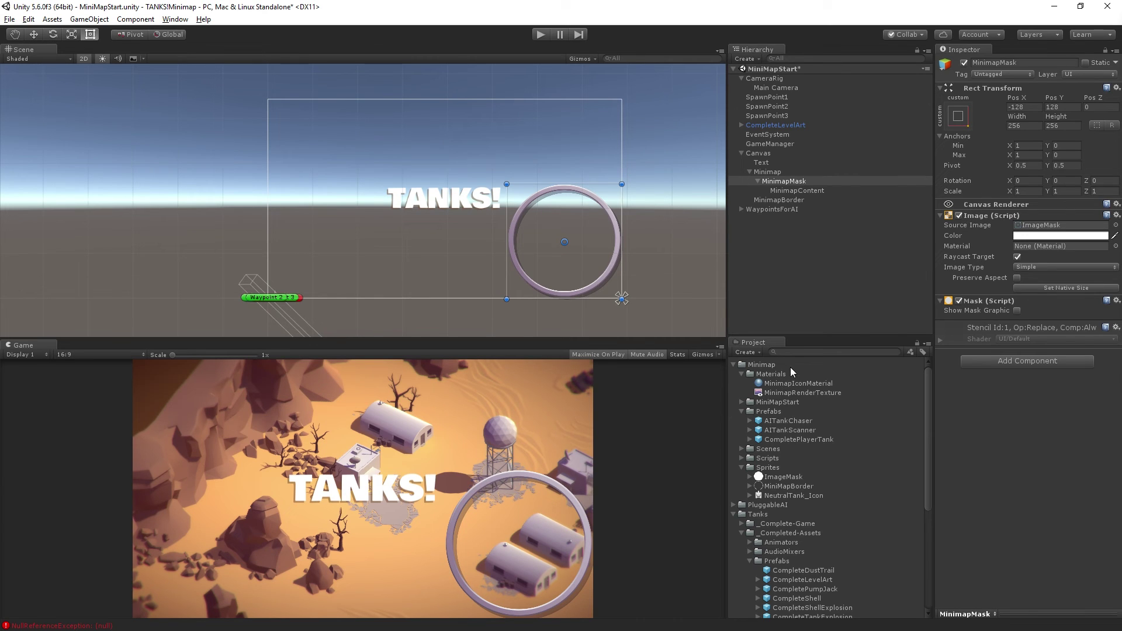
# Place a CompletePlayerTank in the scene and select its MinimapCamera child.
pyautogui.moveTo(812, 439); pyautogui.dragTo(756, 216)
pyautogui.click(742, 218)
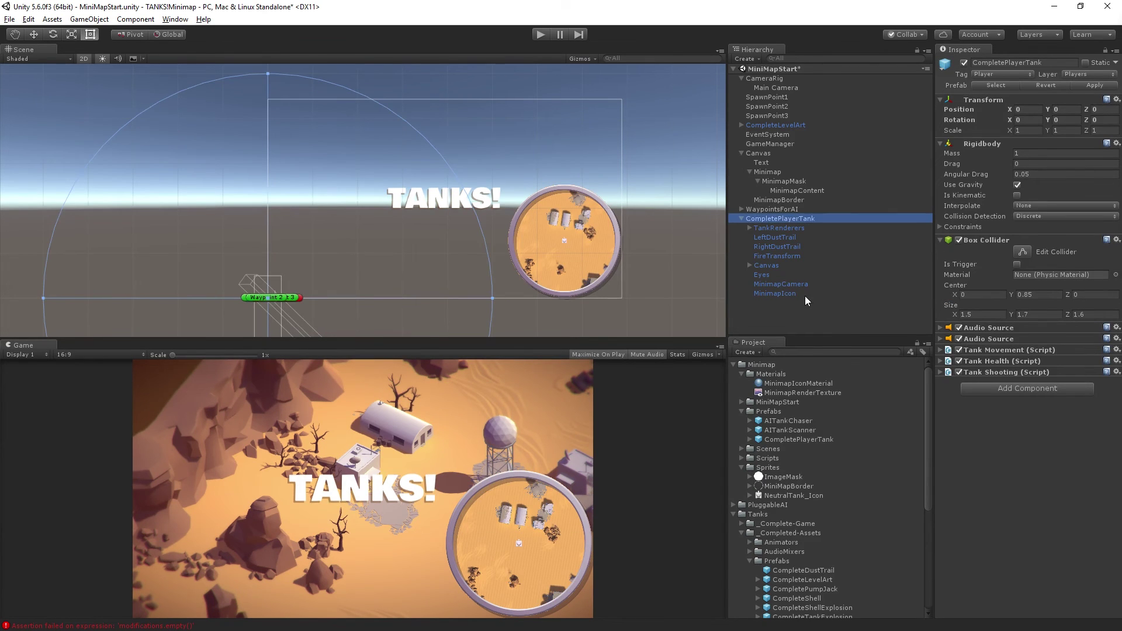
pyautogui.click(805, 293)
pyautogui.click(806, 284)
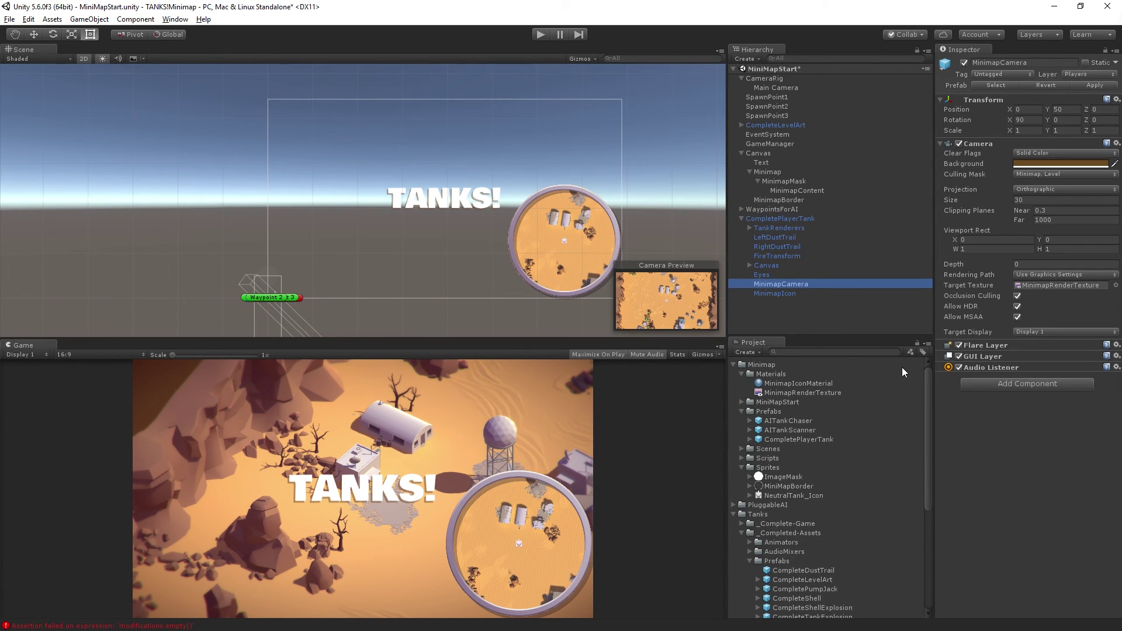
# Remove the MinimapCamera's Audio Listener, apply it to the CompletePlayerTank prefab, and delete the scene instance.
pyautogui.click(1116, 368)
pyautogui.click(955, 386)
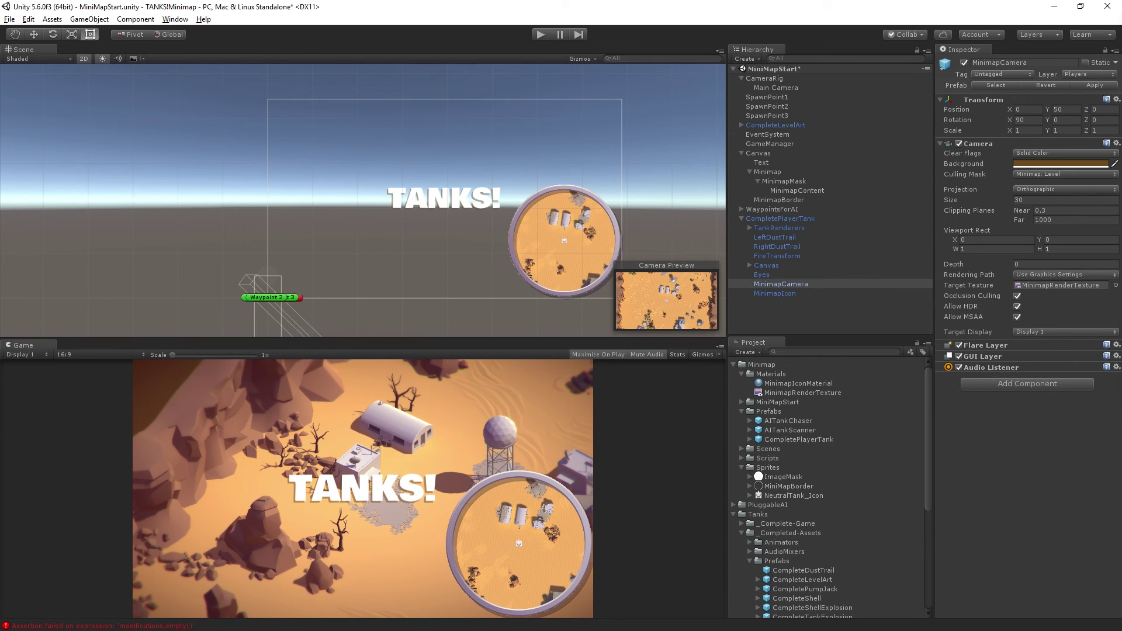
pyautogui.click(1116, 367)
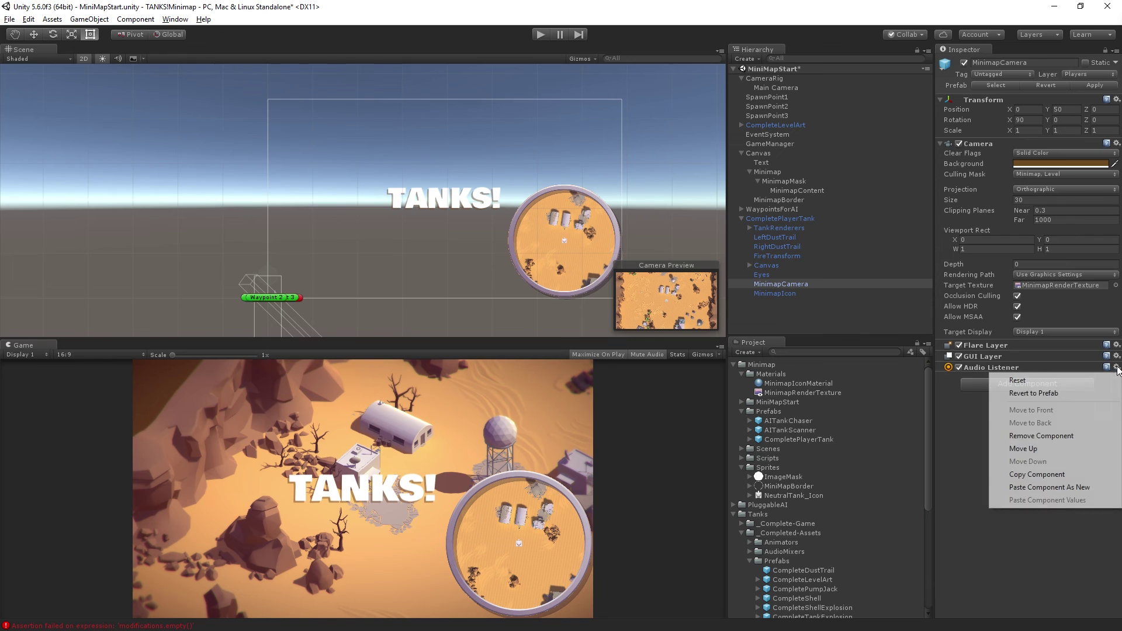
pyautogui.click(1091, 436)
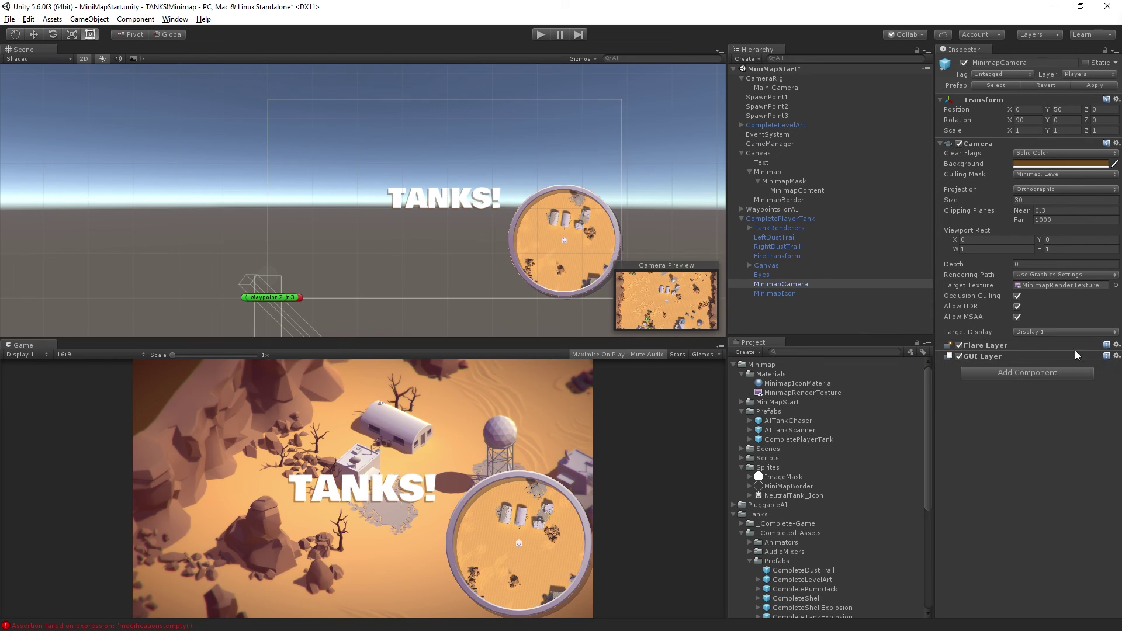
pyautogui.click(1088, 85)
pyautogui.click(800, 219)
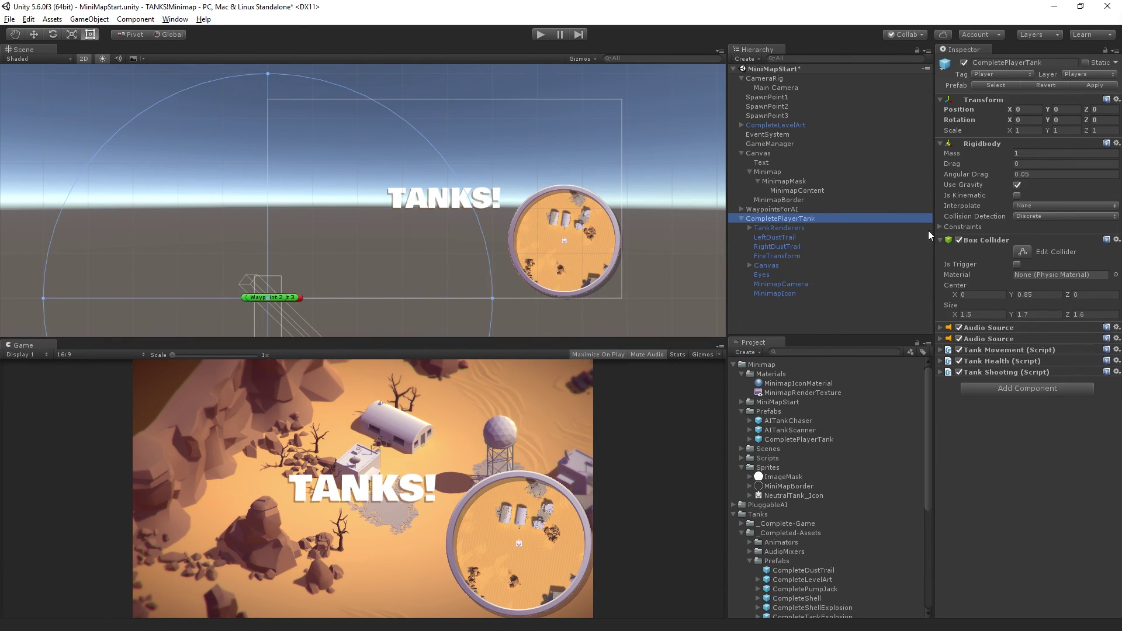
pyautogui.press('Delete')
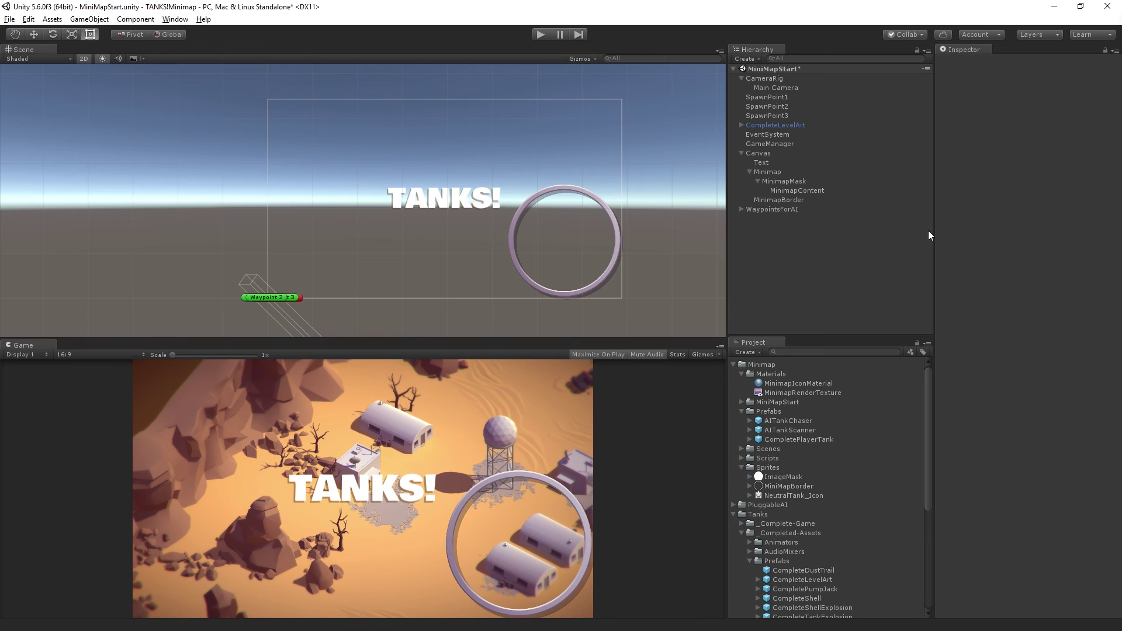